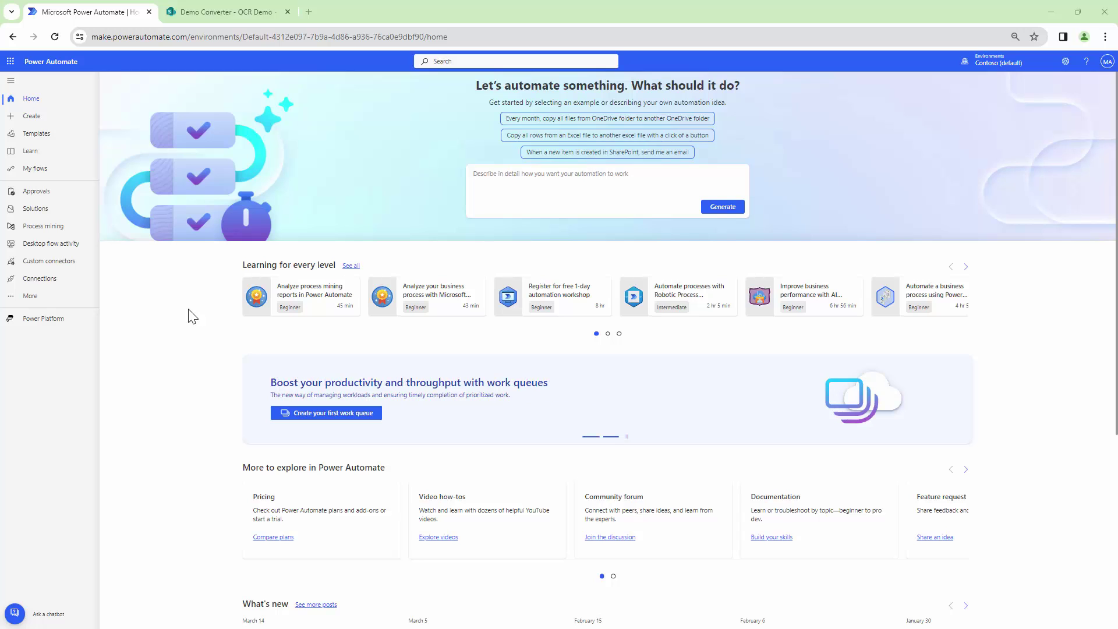
Start a blank automated cloud flow, skipping the guided setup.
{"action": "left_click", "coordinate": [40, 123]}
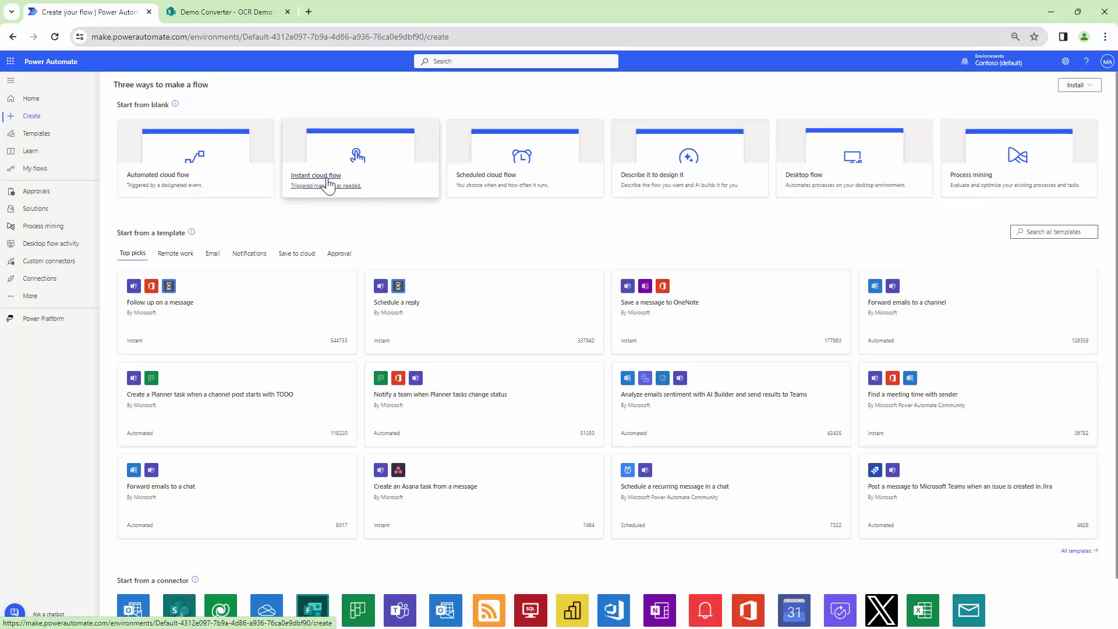
{"action": "left_click", "coordinate": [184, 186]}
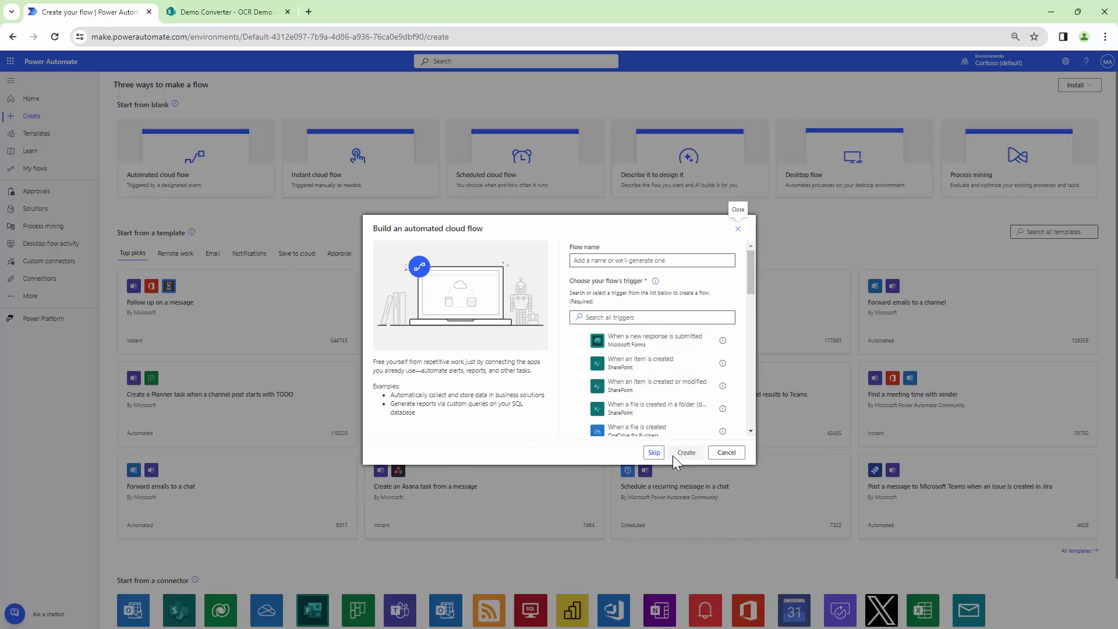
{"action": "left_click", "coordinate": [654, 453]}
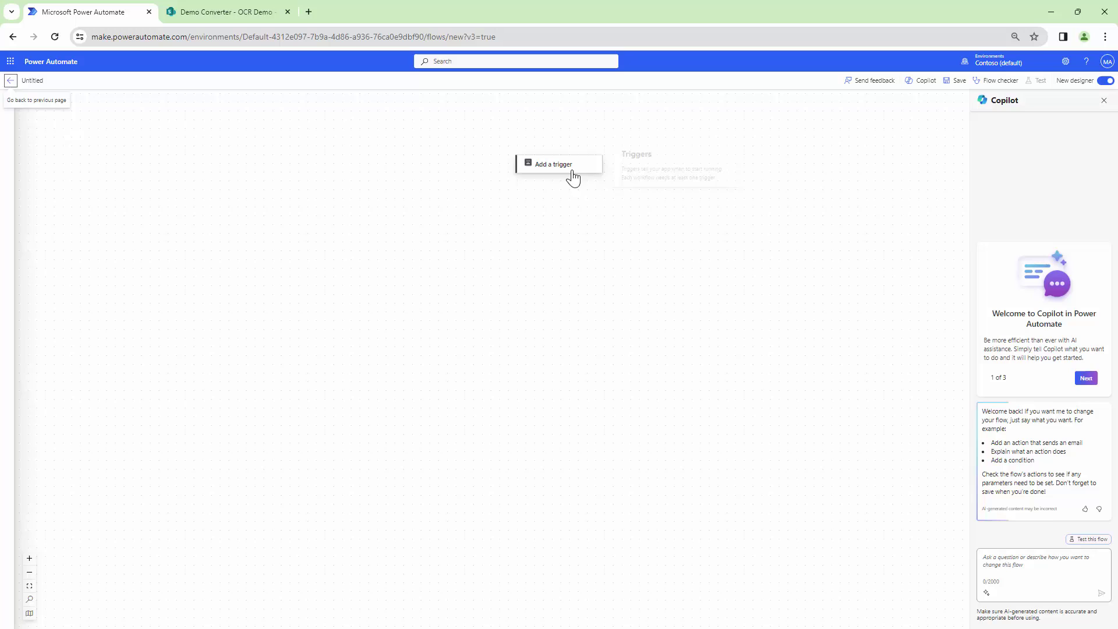
Add a SharePoint 'When a file is created (properties only)' trigger on Demo Converter's OCR Demo library.
{"action": "left_click", "coordinate": [562, 169]}
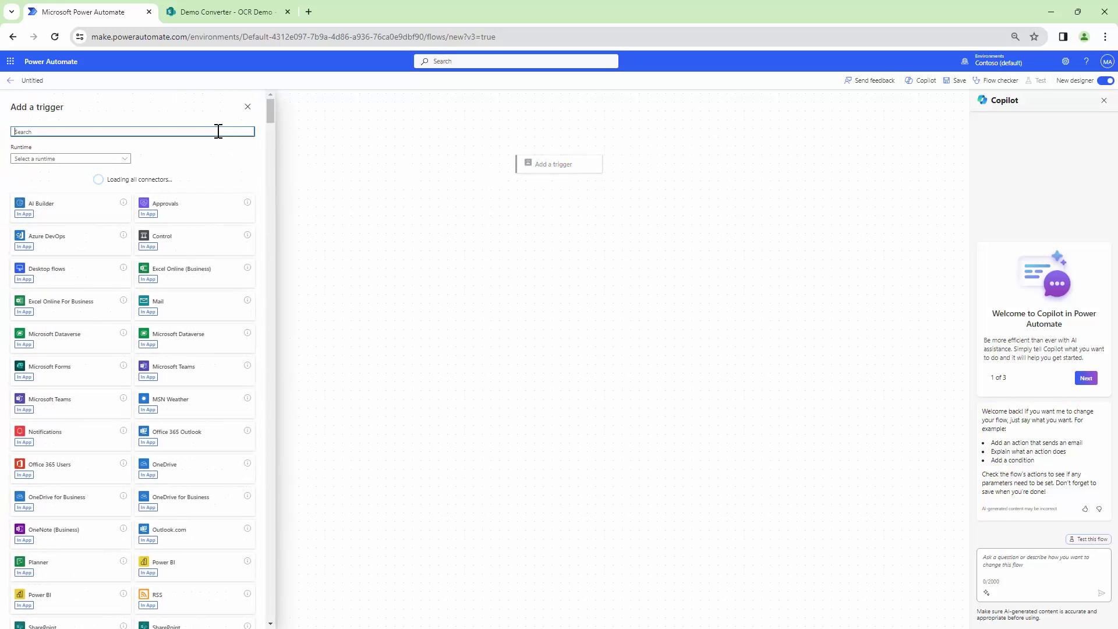
{"action": "type", "text": "SharePoint"}
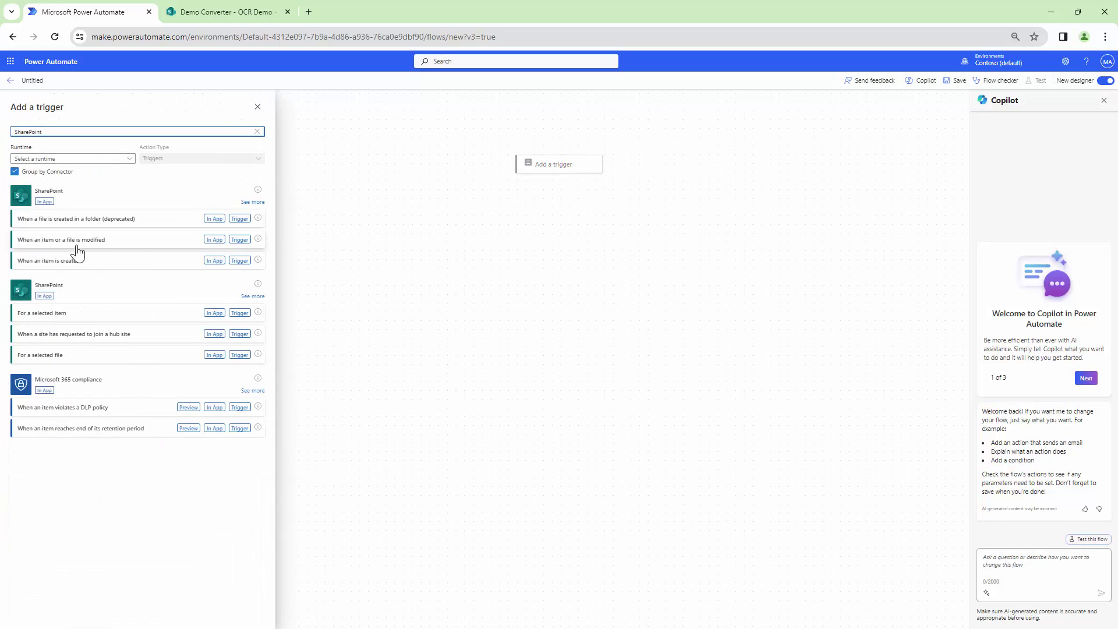
{"action": "left_click", "coordinate": [81, 274]}
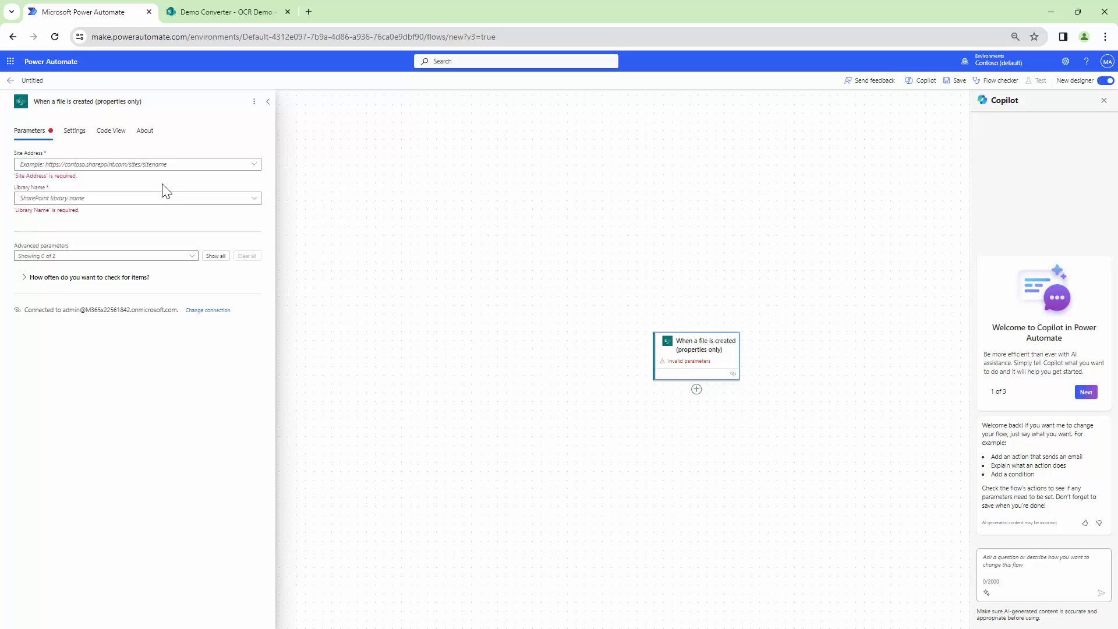
{"action": "left_click", "coordinate": [257, 167]}
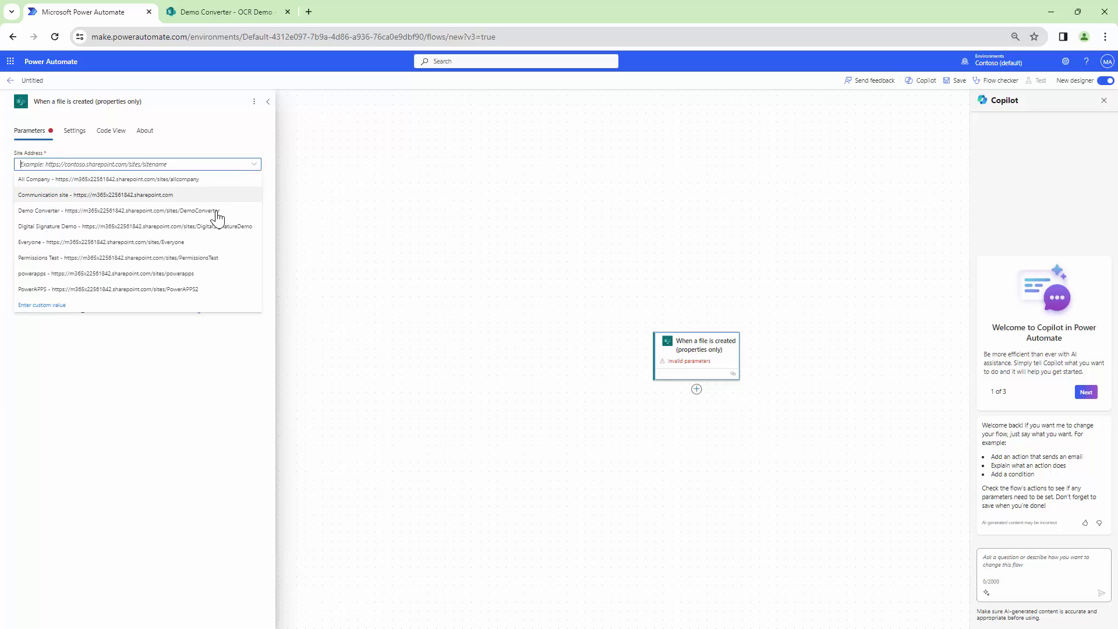
{"action": "left_click", "coordinate": [215, 219]}
{"action": "left_click", "coordinate": [257, 193]}
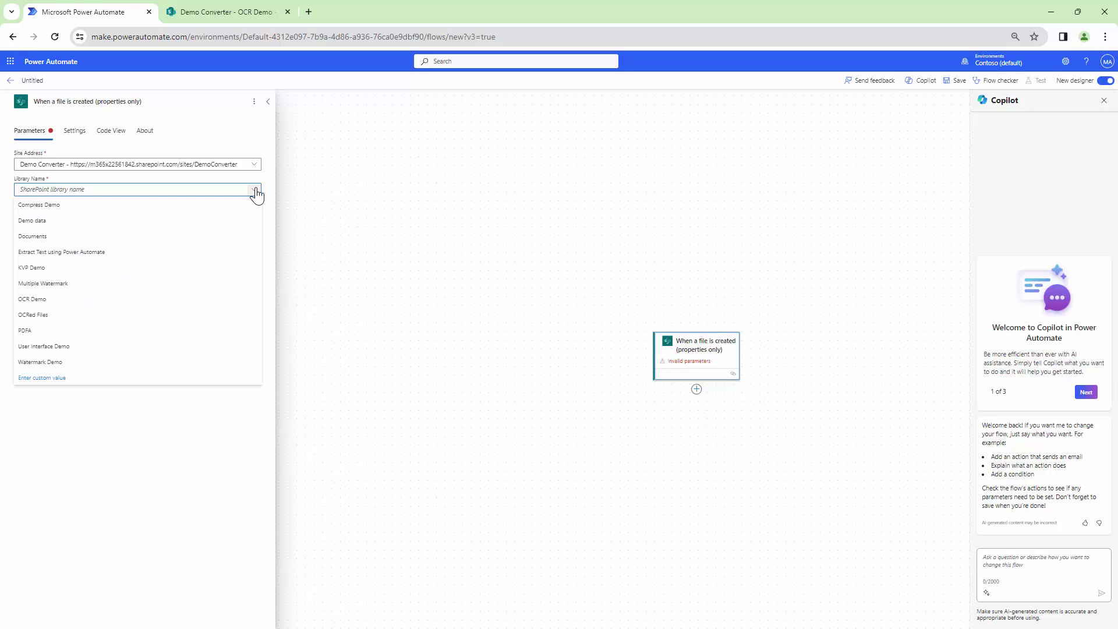
{"action": "left_click", "coordinate": [32, 298]}
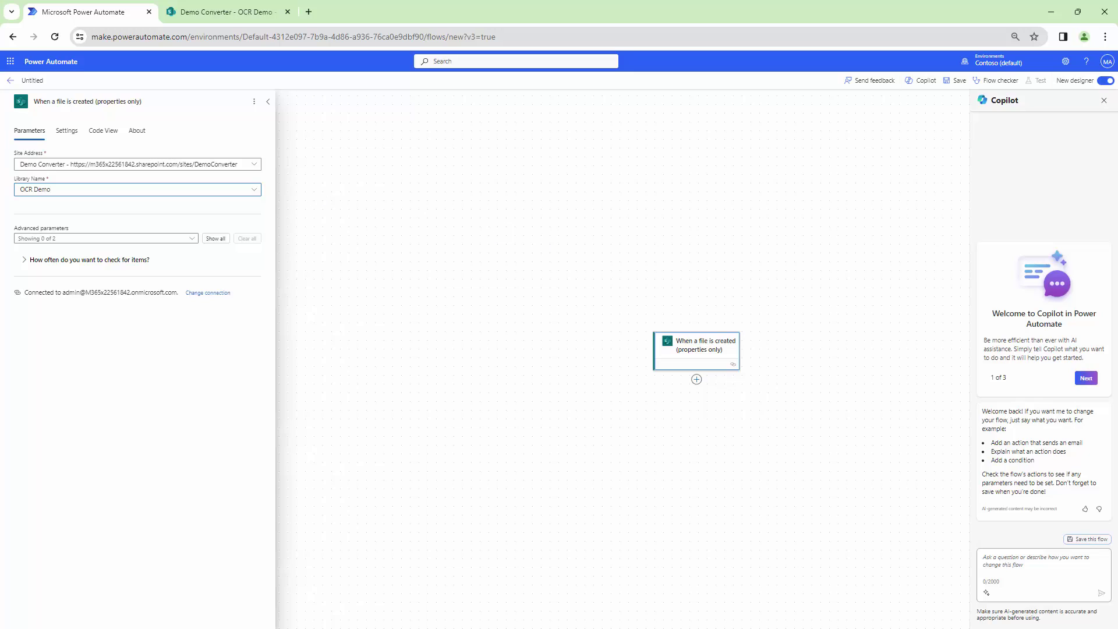
Add a SharePoint Get file content action after the trigger.
{"action": "left_click", "coordinate": [696, 379]}
{"action": "left_click", "coordinate": [730, 382]}
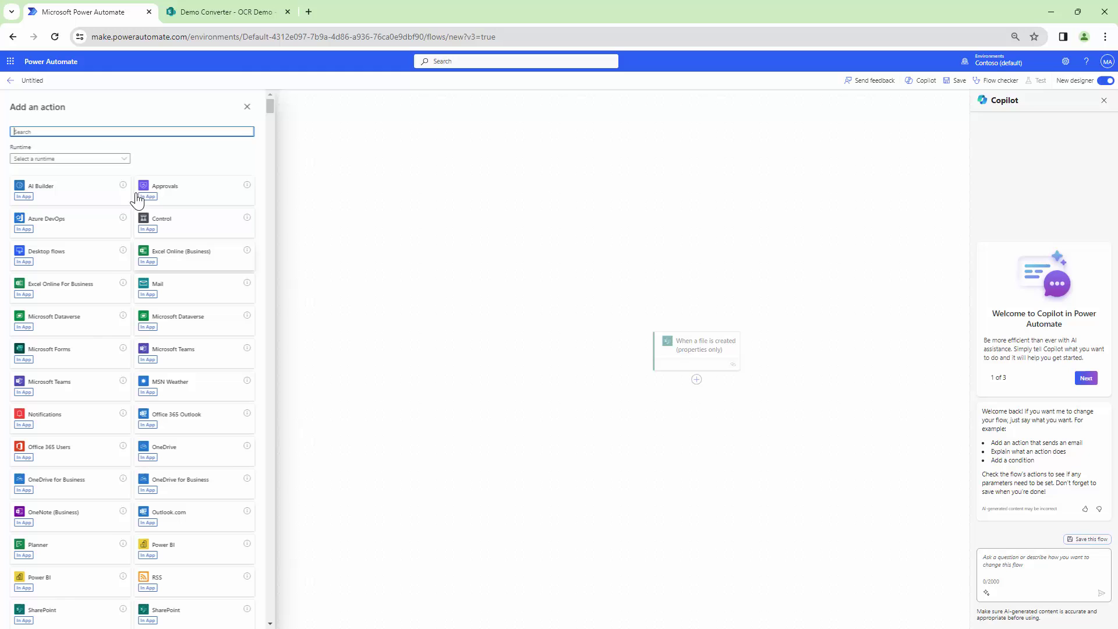
{"action": "type", "text": "Share"}
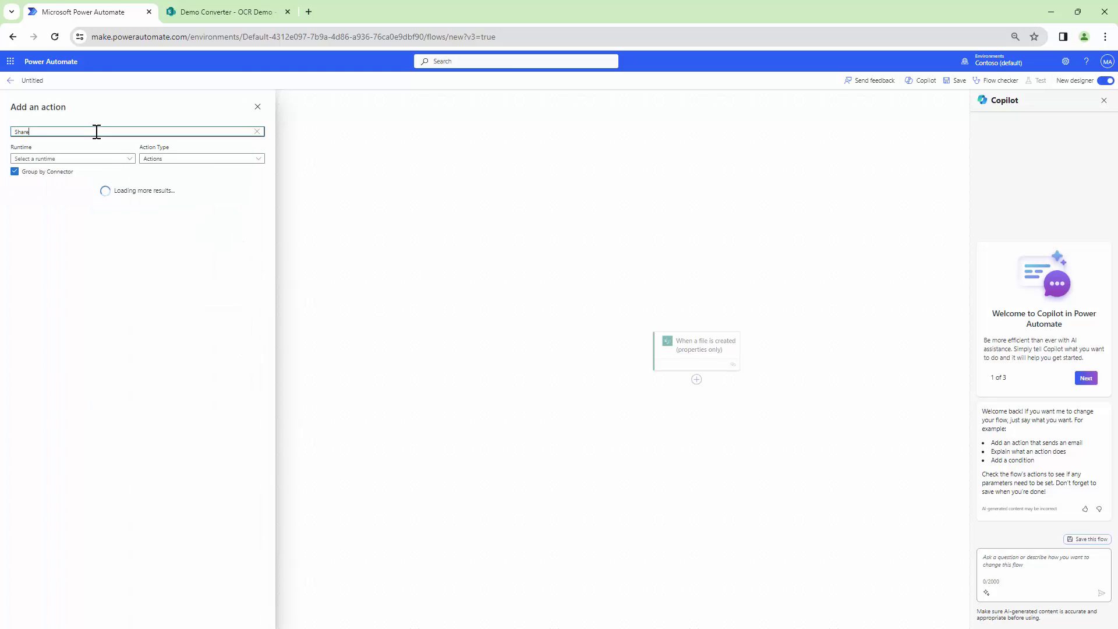
{"action": "scroll", "coordinate": [270, 299], "scroll_direction": "down", "scroll_amount": 5}
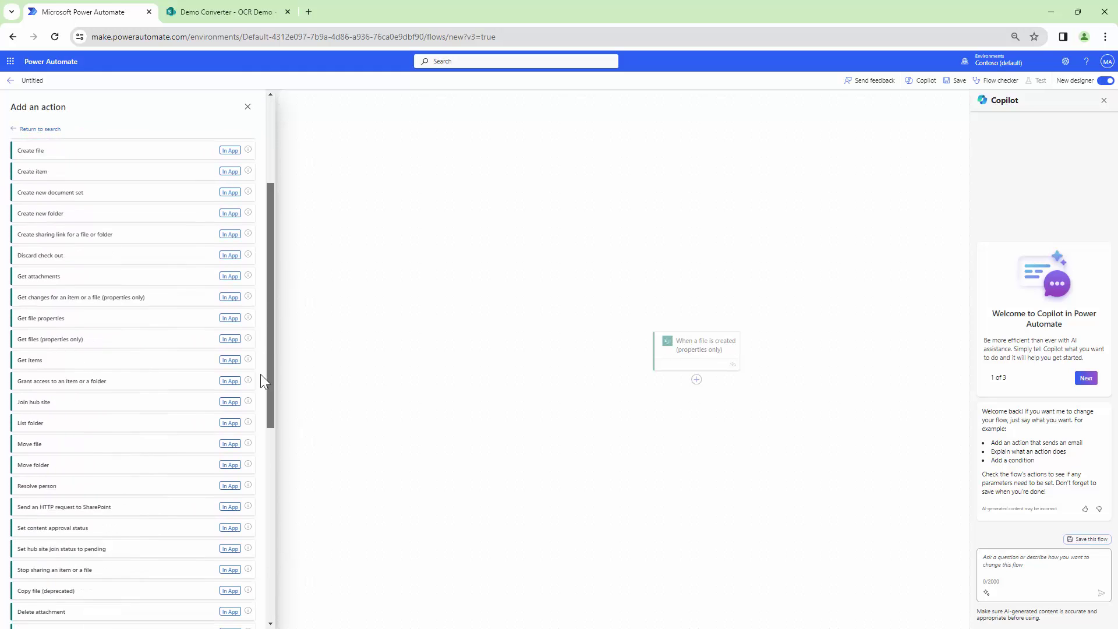
{"action": "left_click", "coordinate": [255, 198]}
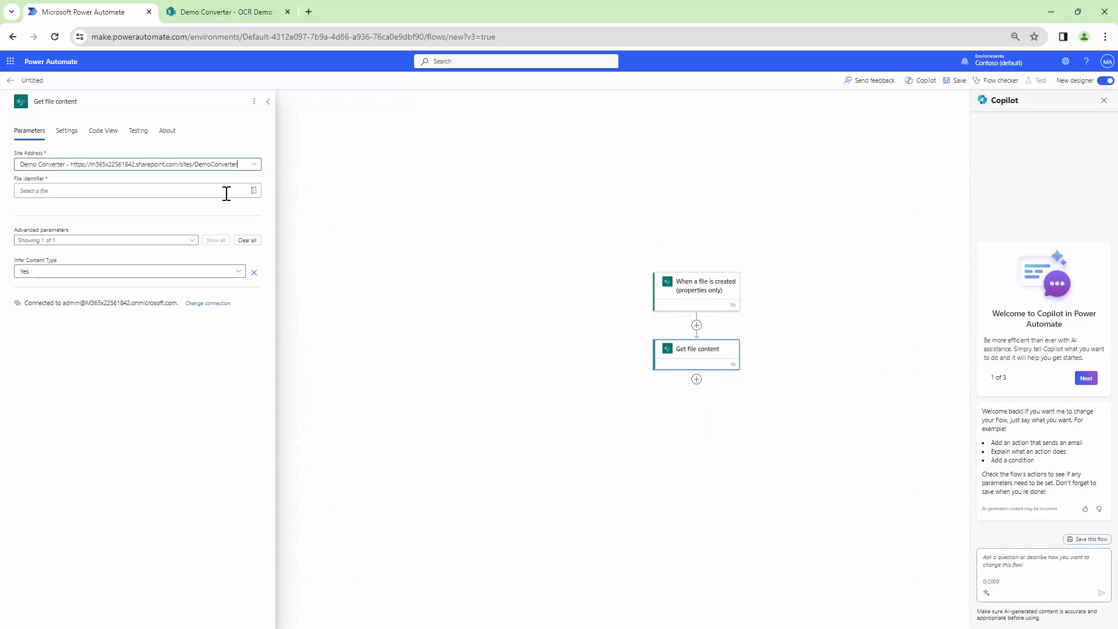
Set its File Identifier to the trigger's Identifier, then start another new action.
{"action": "left_click", "coordinate": [225, 192]}
{"action": "left_click", "coordinate": [8, 198]}
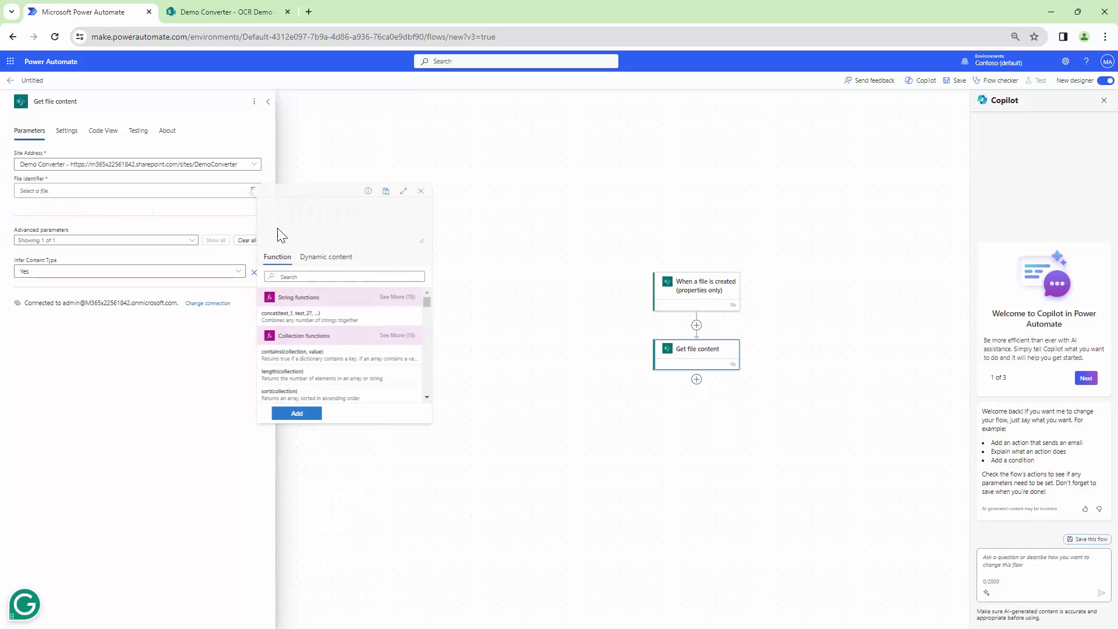
{"action": "left_click", "coordinate": [320, 257]}
{"action": "left_click", "coordinate": [315, 278]}
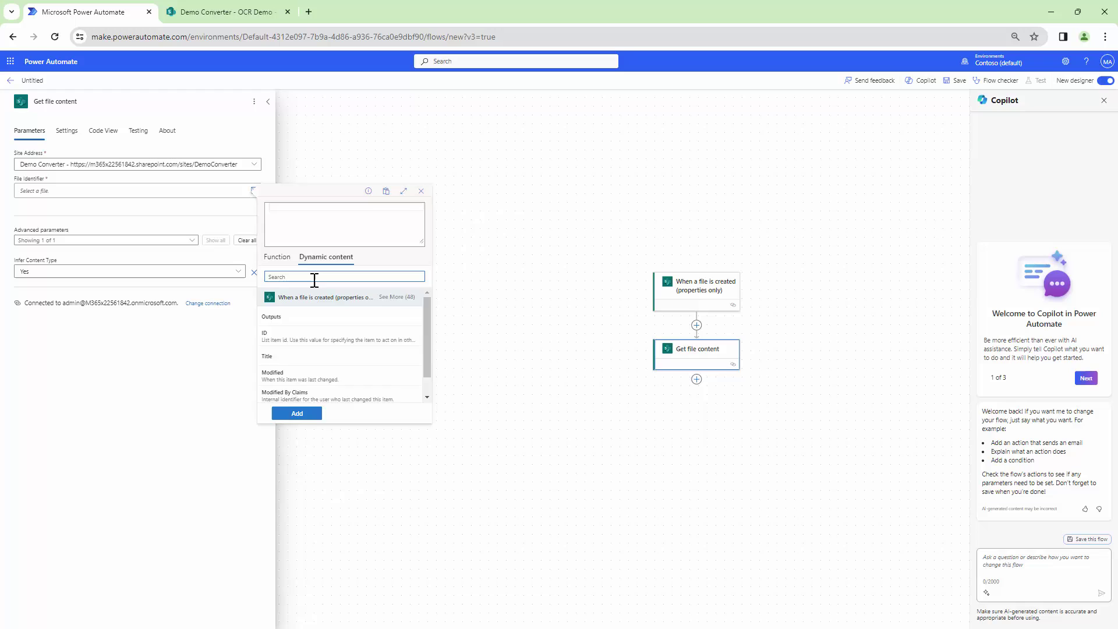
{"action": "type", "text": "ide"}
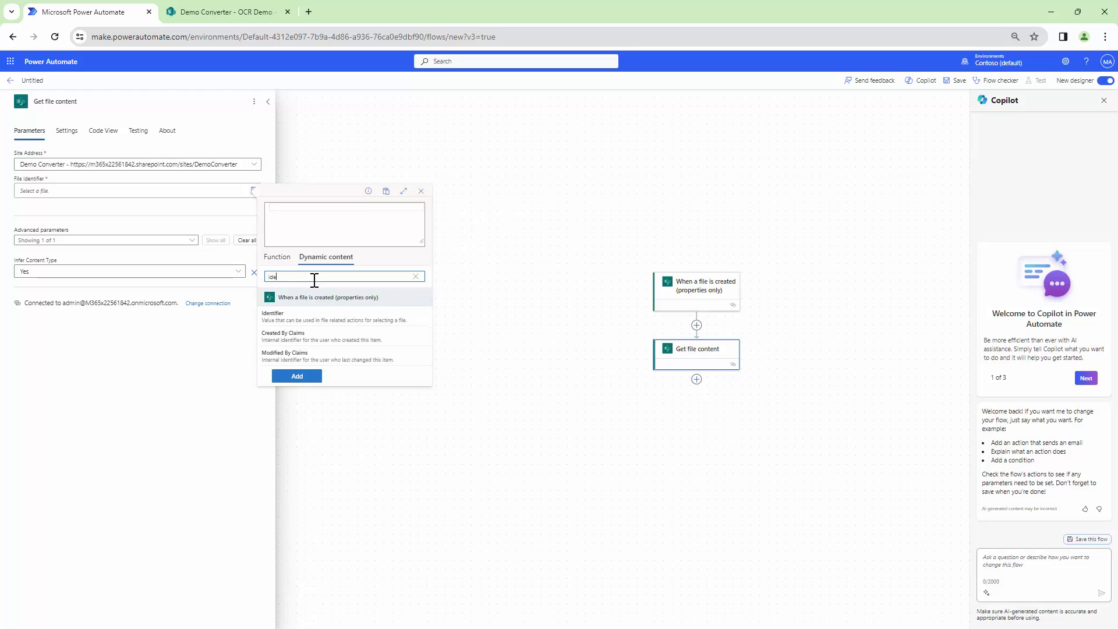
{"action": "left_click", "coordinate": [314, 322]}
{"action": "left_click", "coordinate": [703, 391]}
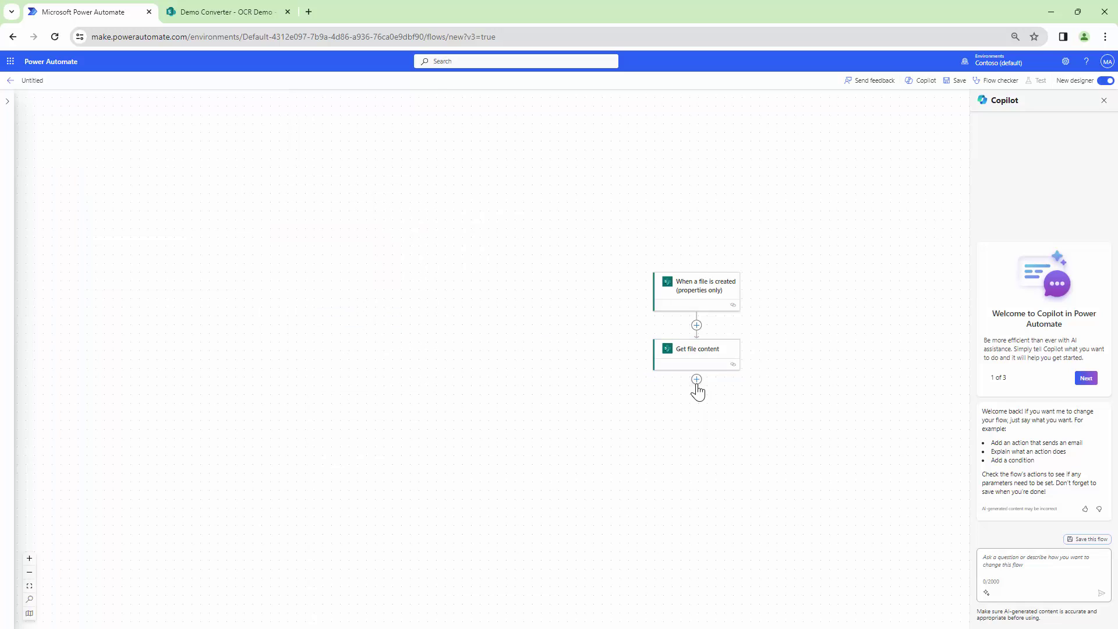
{"action": "left_click", "coordinate": [697, 382]}
{"action": "left_click", "coordinate": [719, 384]}
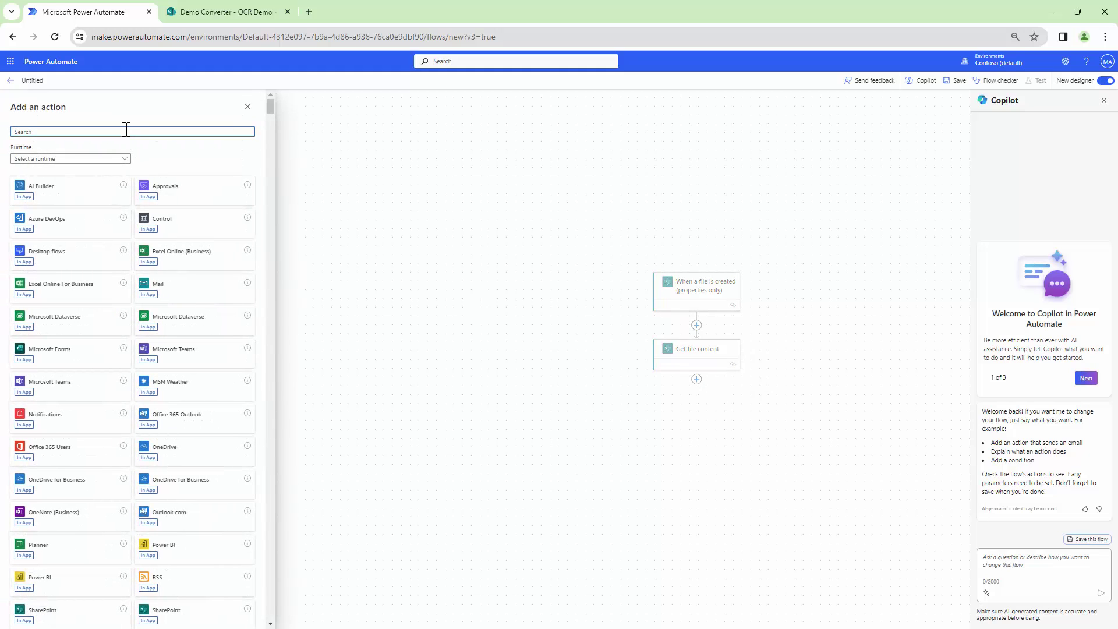
Add the Aquaforest PDF 'OCR PDF or images' action.
{"action": "type", "text": "Aqu"}
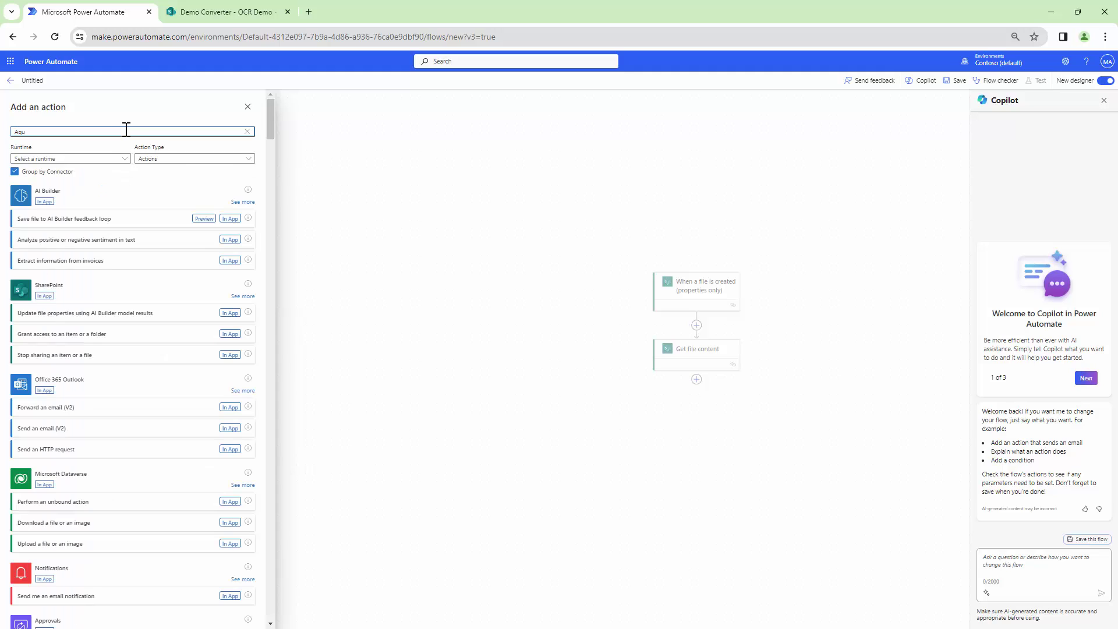
{"action": "type", "text": "a"}
{"action": "left_click", "coordinate": [250, 207]}
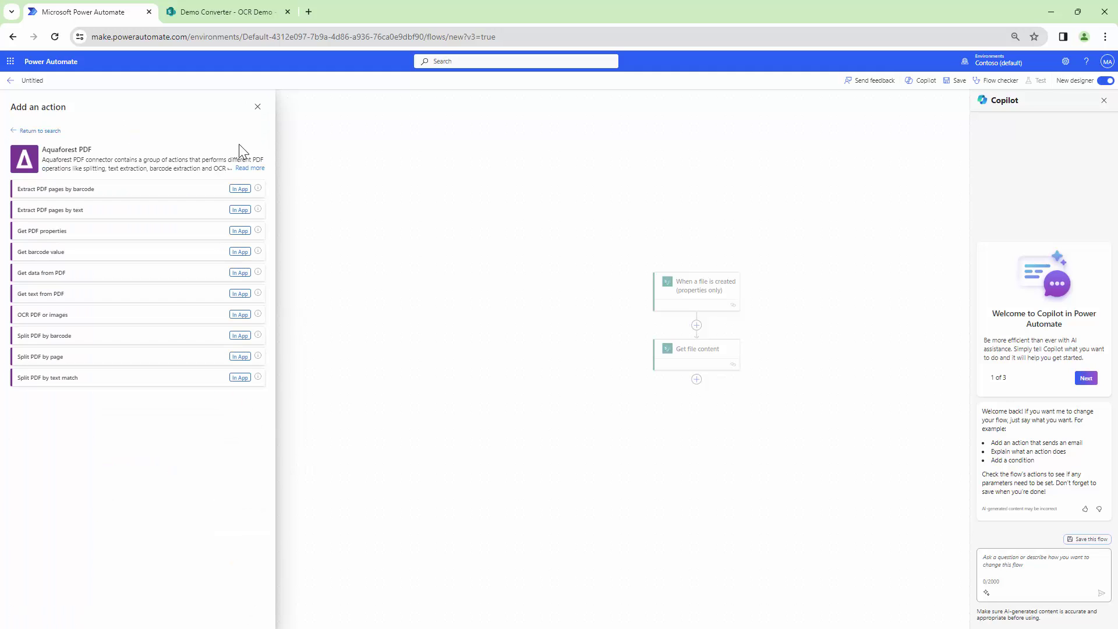
{"action": "left_click", "coordinate": [42, 319]}
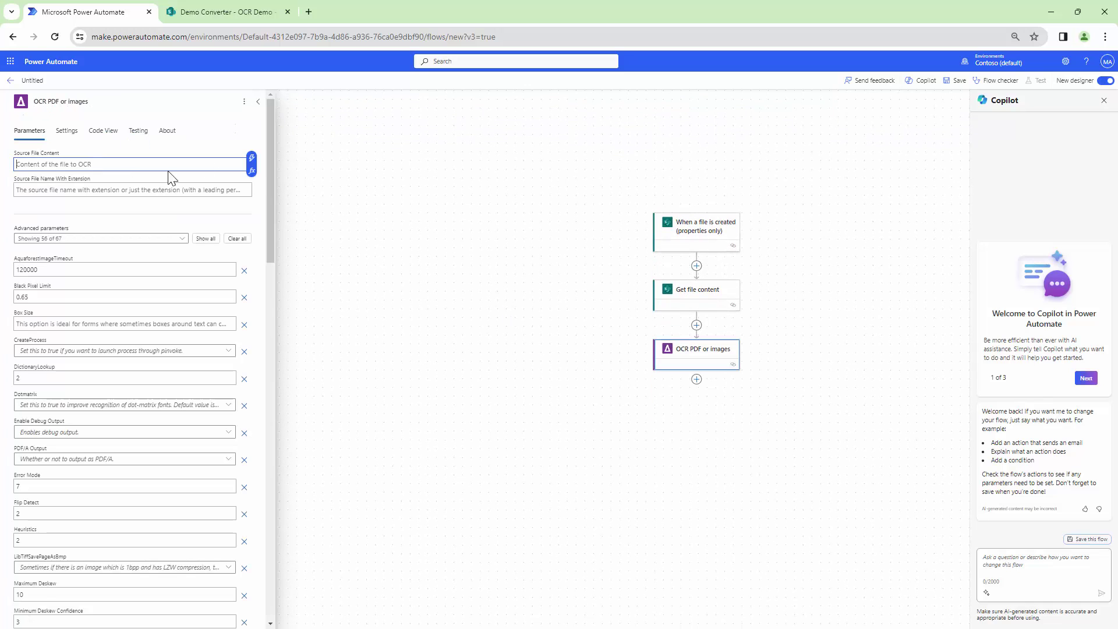
Fill the source fields with File Content and File name with extension, then review advanced parameters.
{"action": "left_click", "coordinate": [251, 158]}
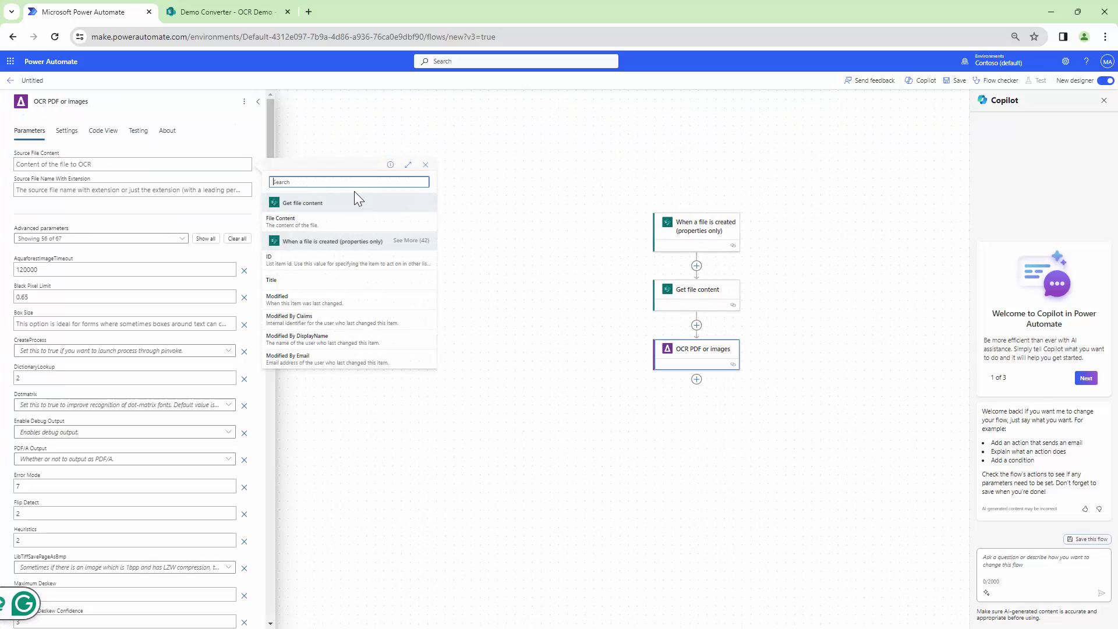
{"action": "left_click", "coordinate": [320, 216]}
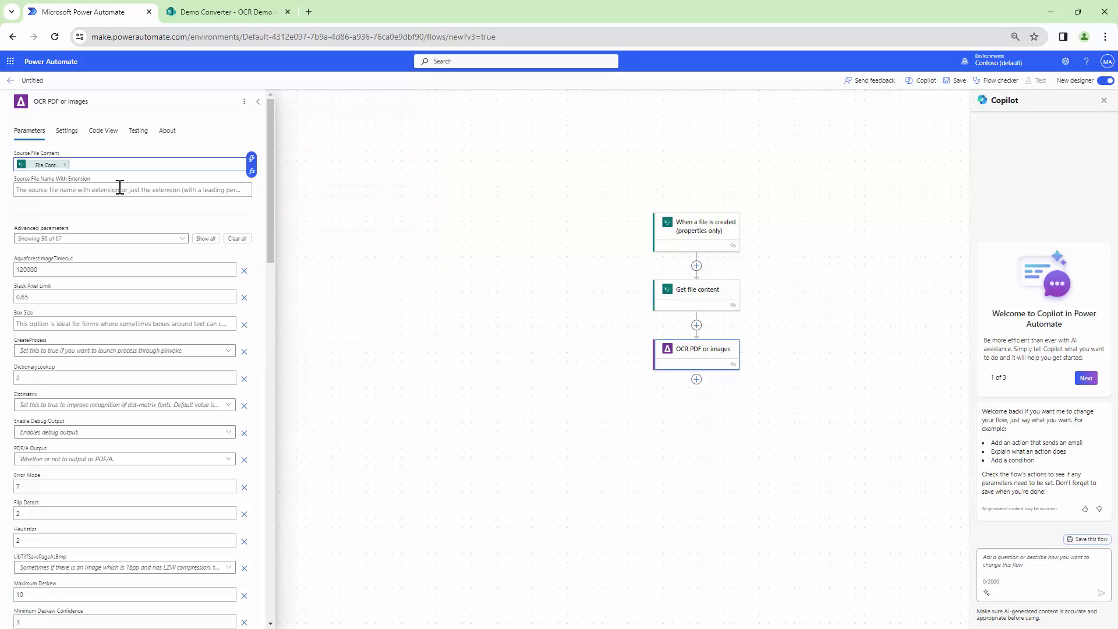
{"action": "left_click", "coordinate": [245, 190]}
{"action": "left_click", "coordinate": [251, 185]}
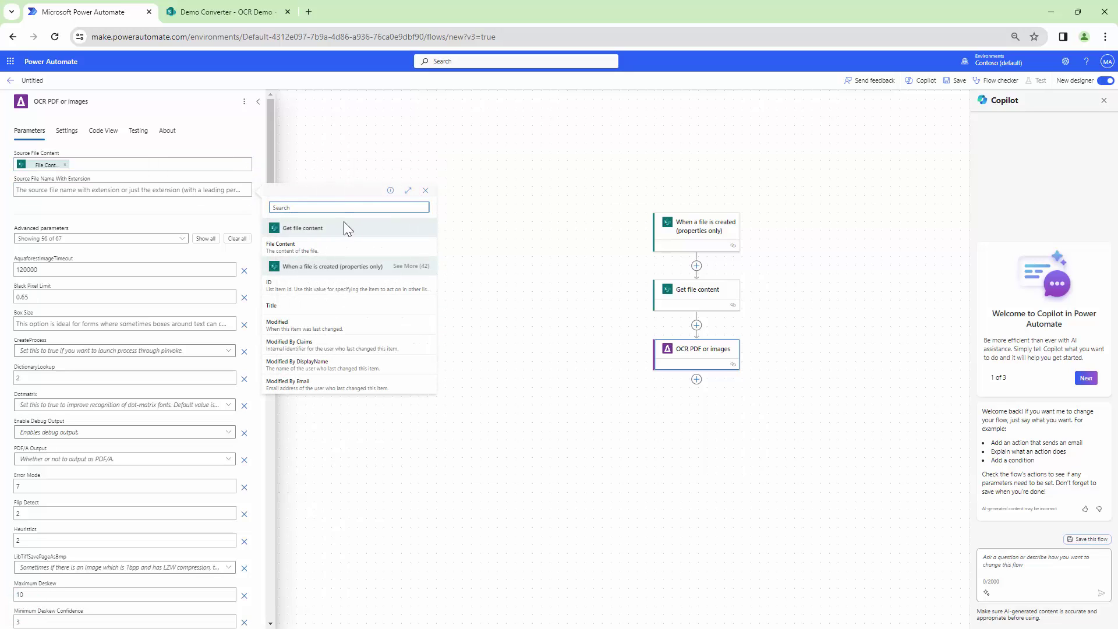
{"action": "type", "text": "file"}
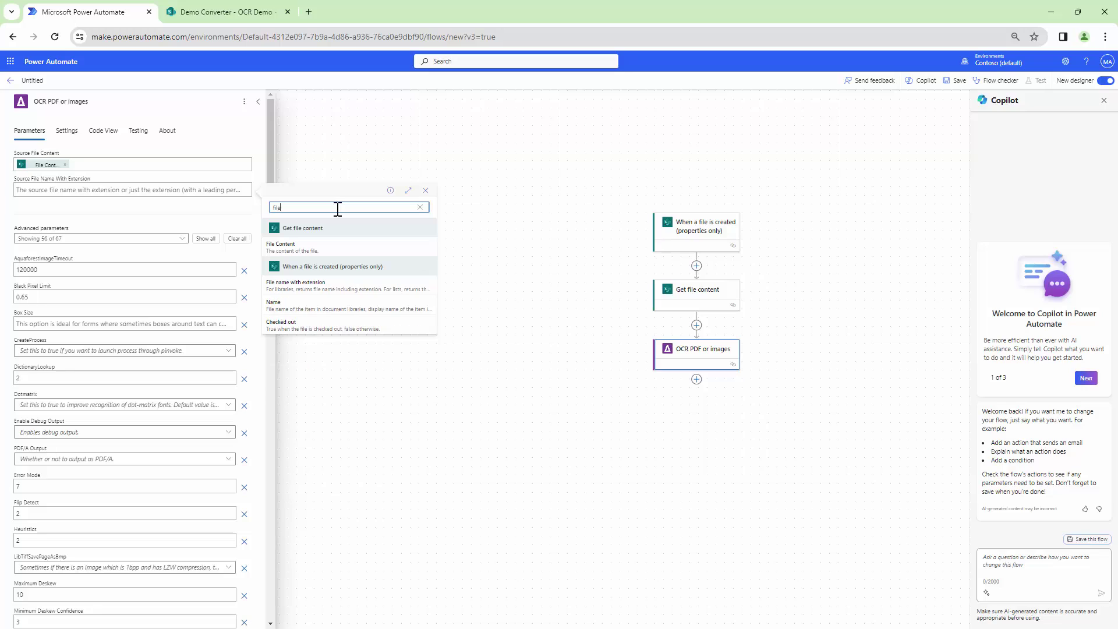
{"action": "left_click", "coordinate": [340, 286]}
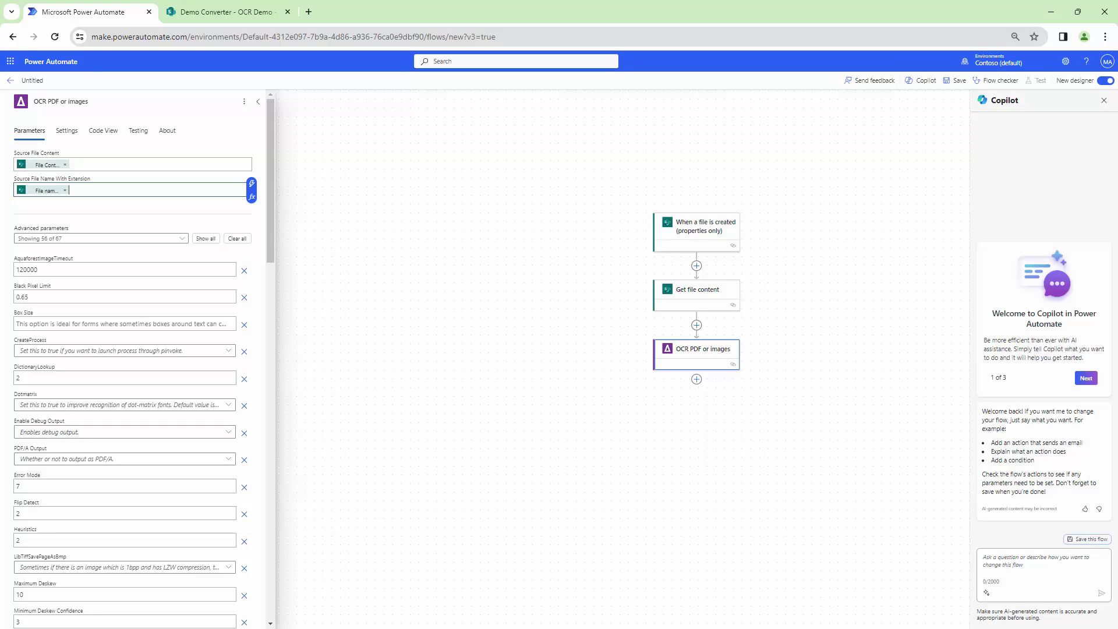
{"action": "key", "text": "alt+Tab"}
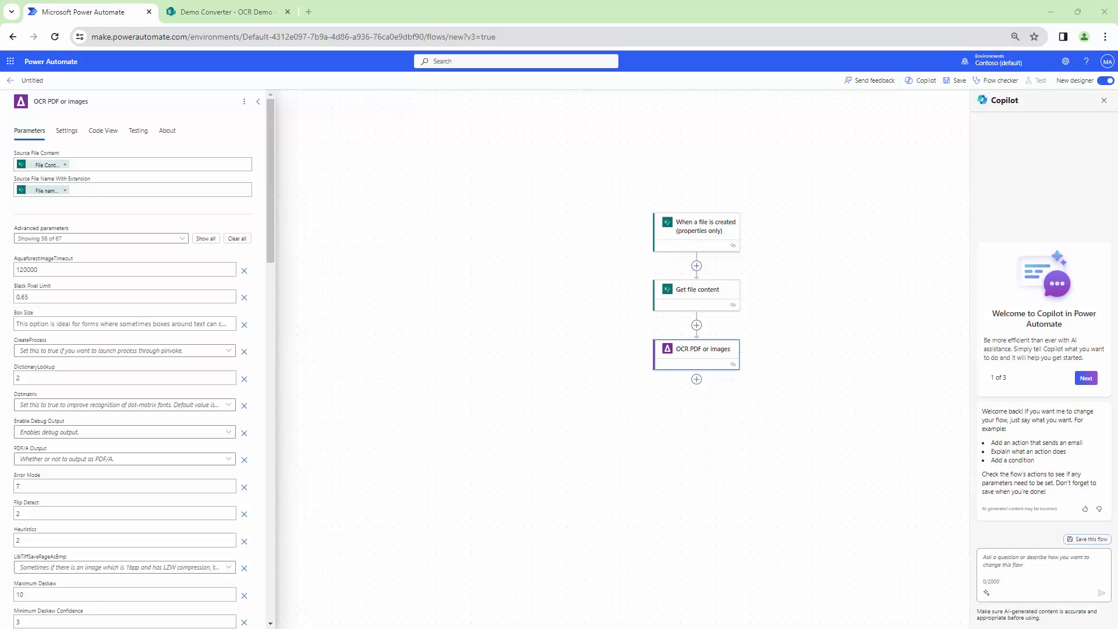
{"action": "scroll", "coordinate": [93, 279], "scroll_direction": "down", "scroll_amount": 13}
{"action": "scroll", "coordinate": [296, 401], "scroll_direction": "up", "scroll_amount": 3}
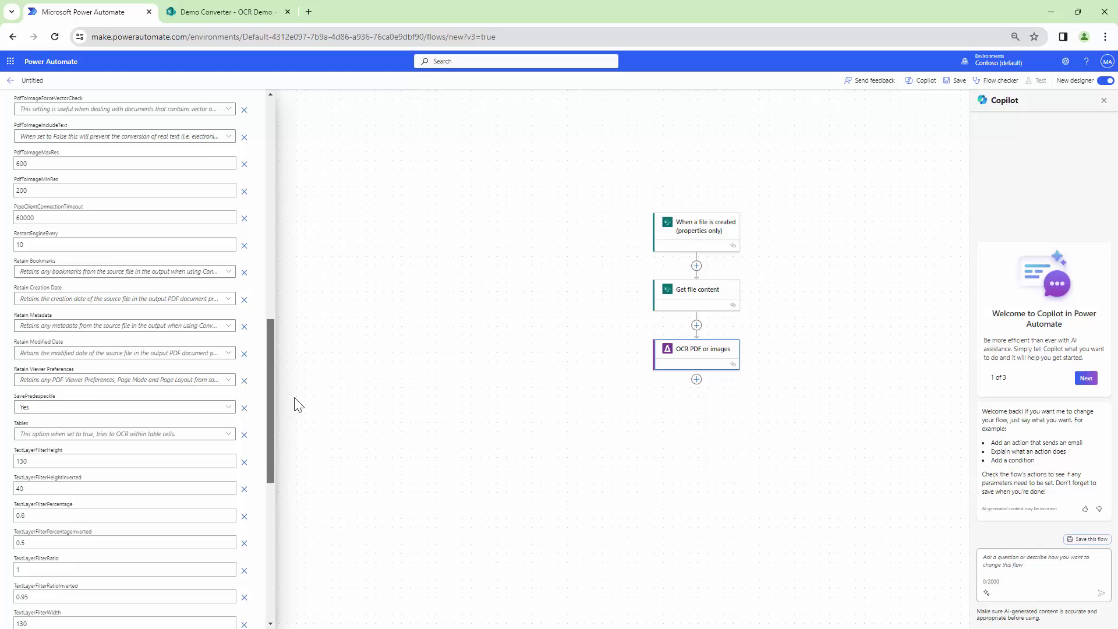
{"action": "scroll", "coordinate": [298, 376], "scroll_direction": "up", "scroll_amount": 3}
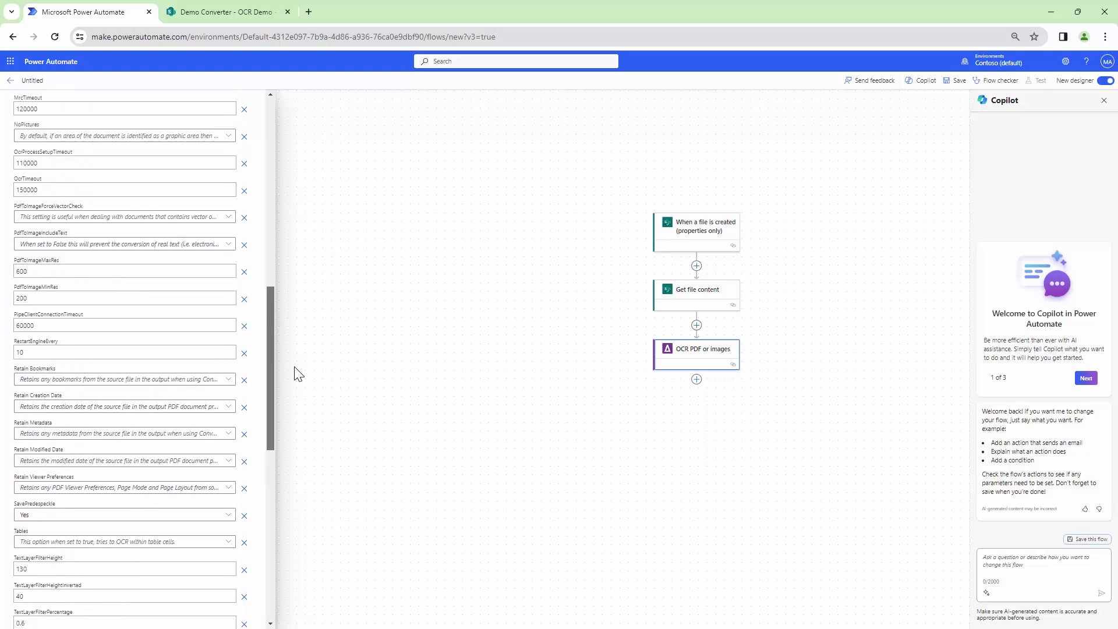
{"action": "scroll", "coordinate": [298, 338], "scroll_direction": "up", "scroll_amount": 5}
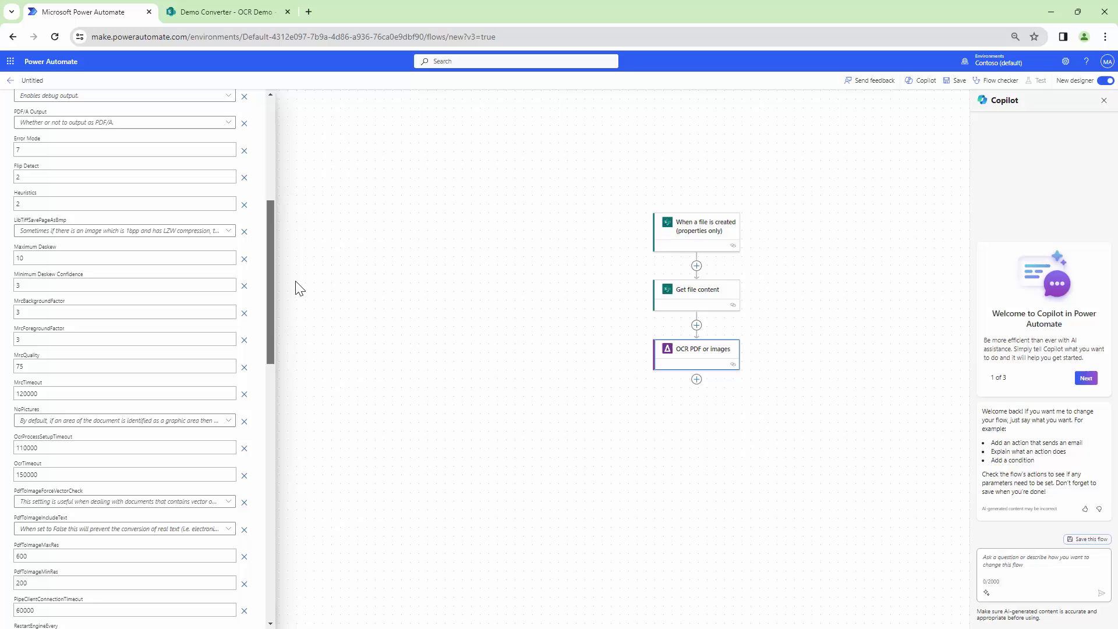
{"action": "scroll", "coordinate": [299, 285], "scroll_direction": "up", "scroll_amount": 1}
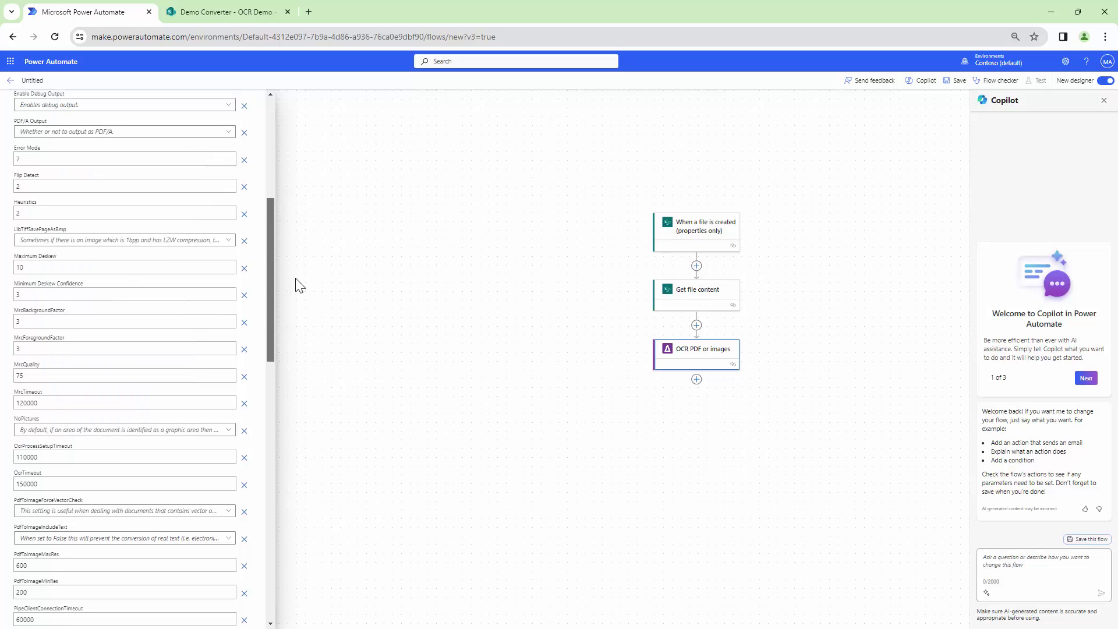
{"action": "scroll", "coordinate": [299, 286], "scroll_direction": "up", "scroll_amount": 6}
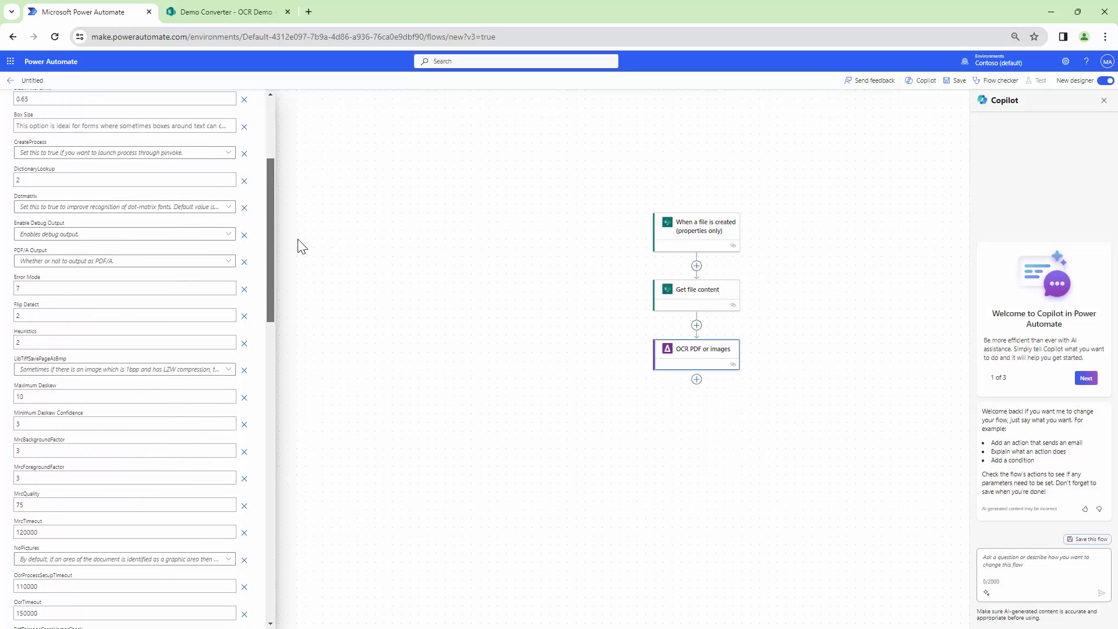
{"action": "scroll", "coordinate": [302, 186], "scroll_direction": "up", "scroll_amount": 3}
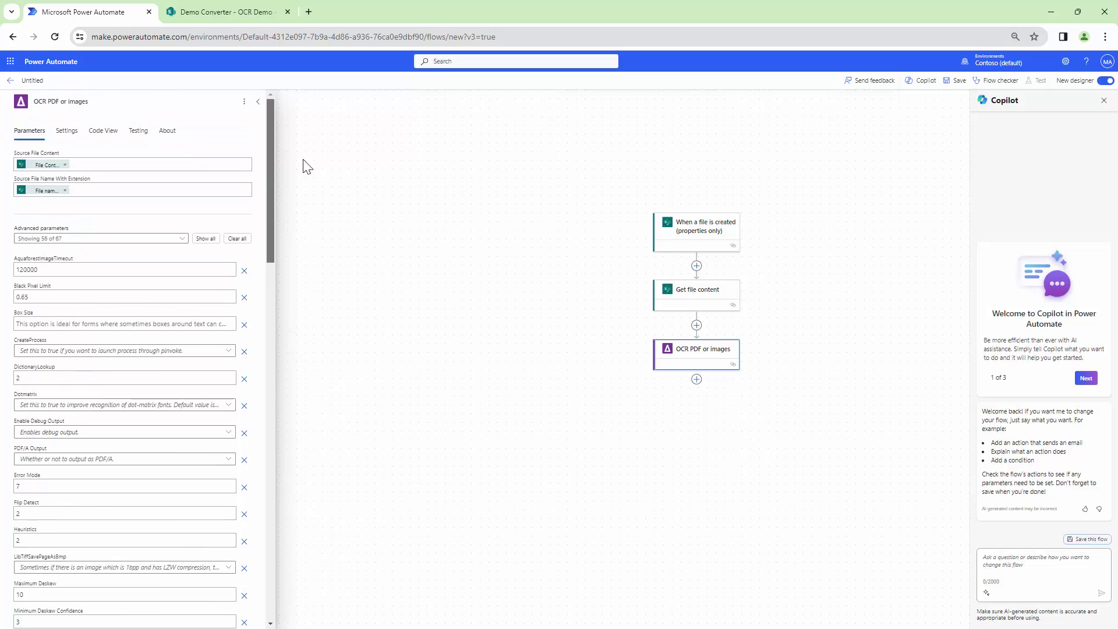
Close the OCR settings and insert a SharePoint Create file action below that step.
{"action": "left_click", "coordinate": [698, 383]}
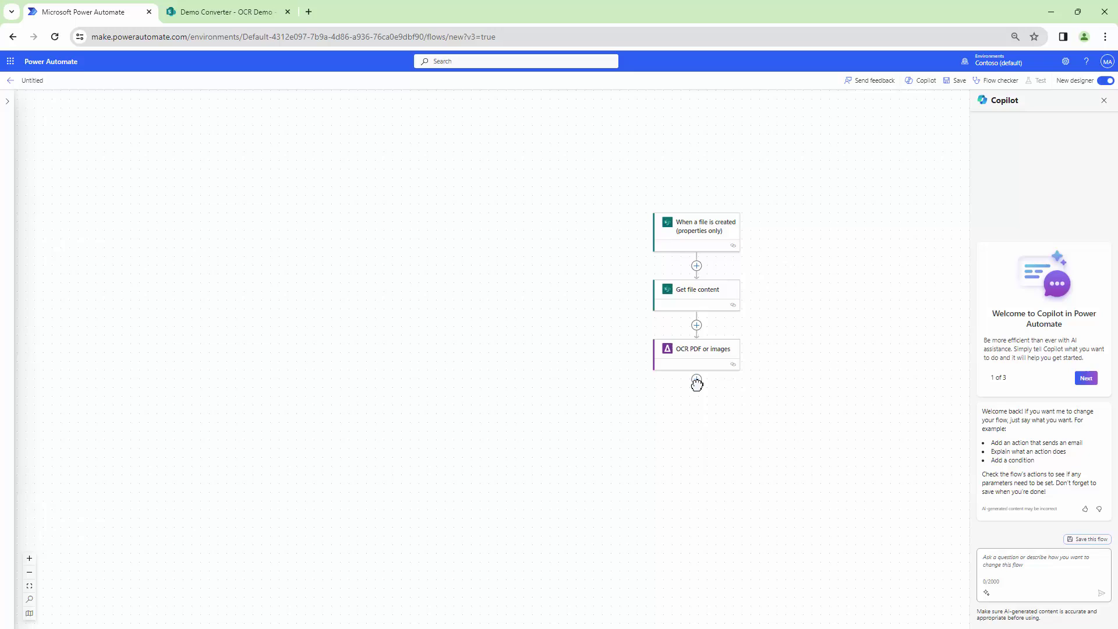
{"action": "left_click", "coordinate": [698, 381]}
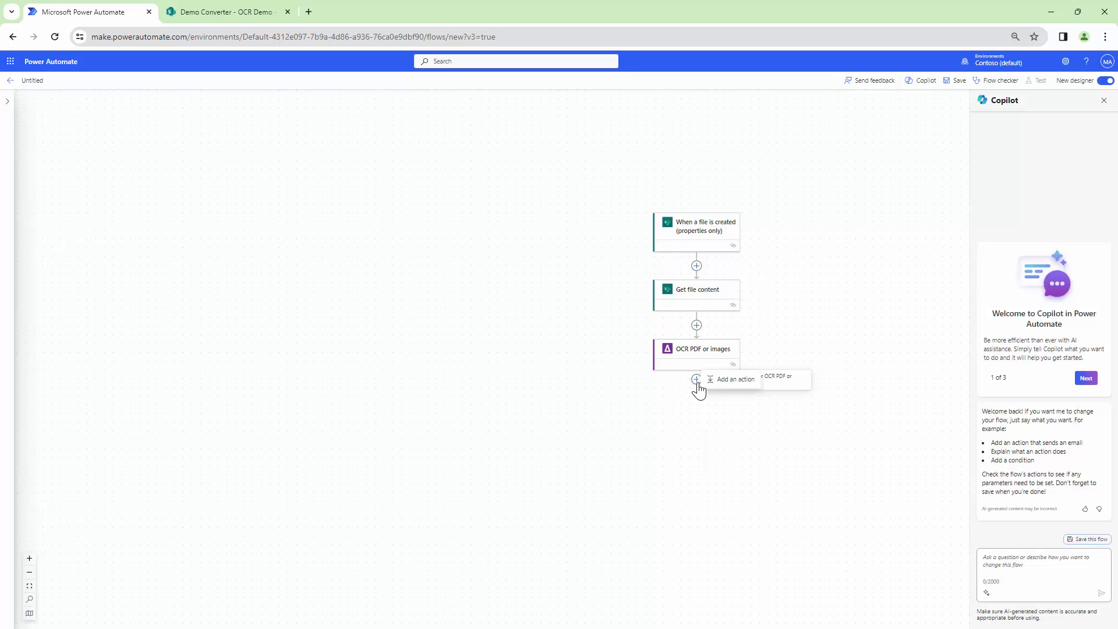
{"action": "left_click", "coordinate": [732, 387]}
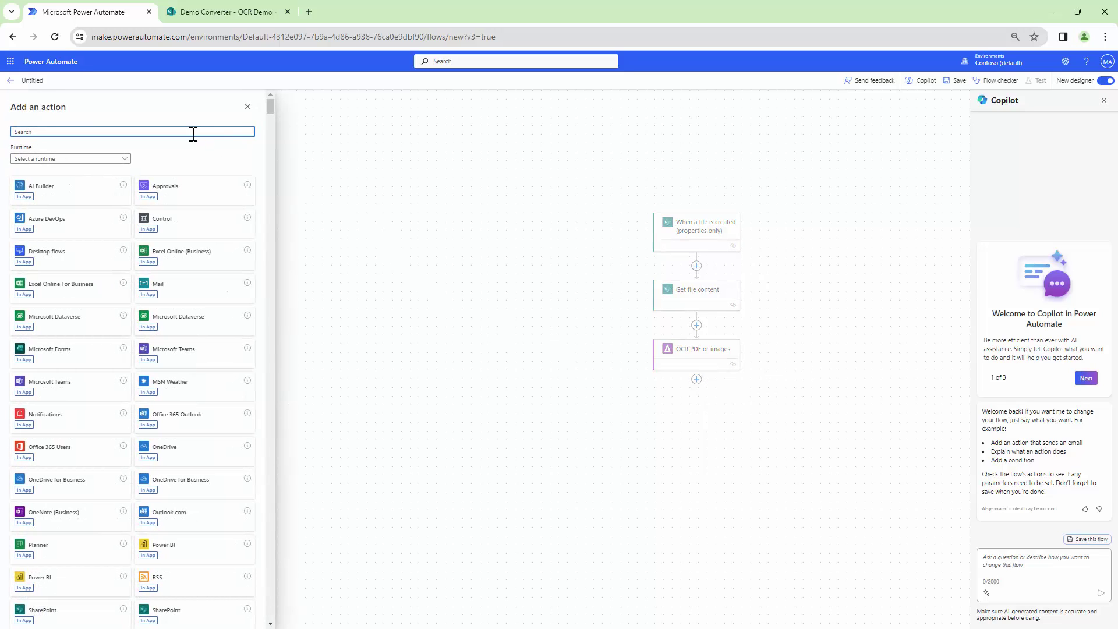
{"action": "type", "text": "Se"}
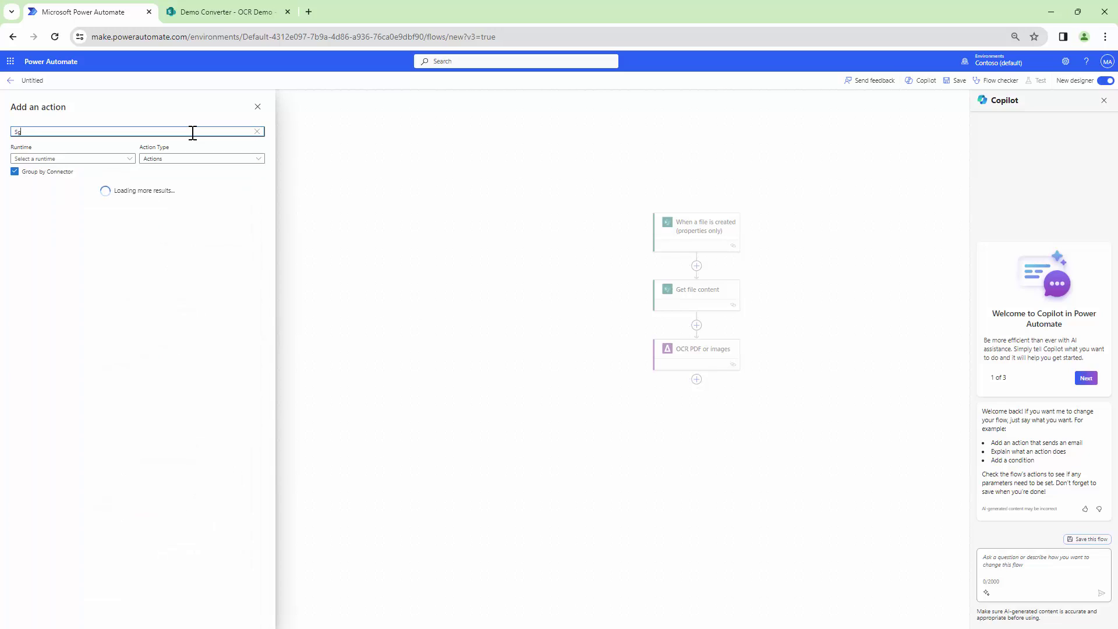
{"action": "type", "text": "arePoint"}
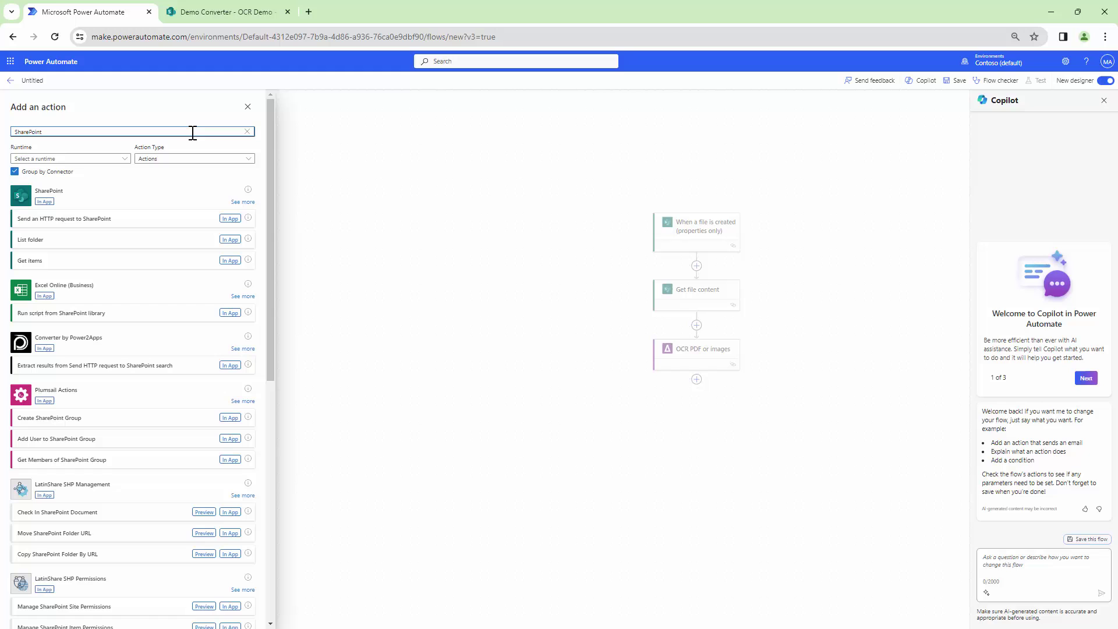
{"action": "left_click", "coordinate": [243, 201]}
{"action": "scroll", "coordinate": [268, 239], "scroll_direction": "down", "scroll_amount": 2}
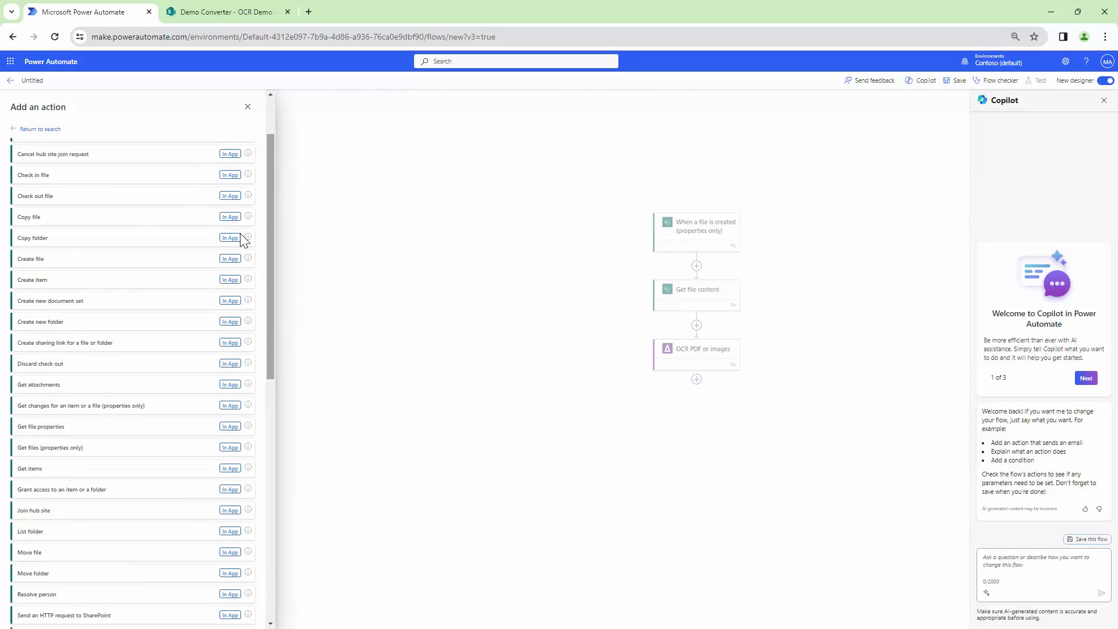
{"action": "left_click", "coordinate": [80, 260]}
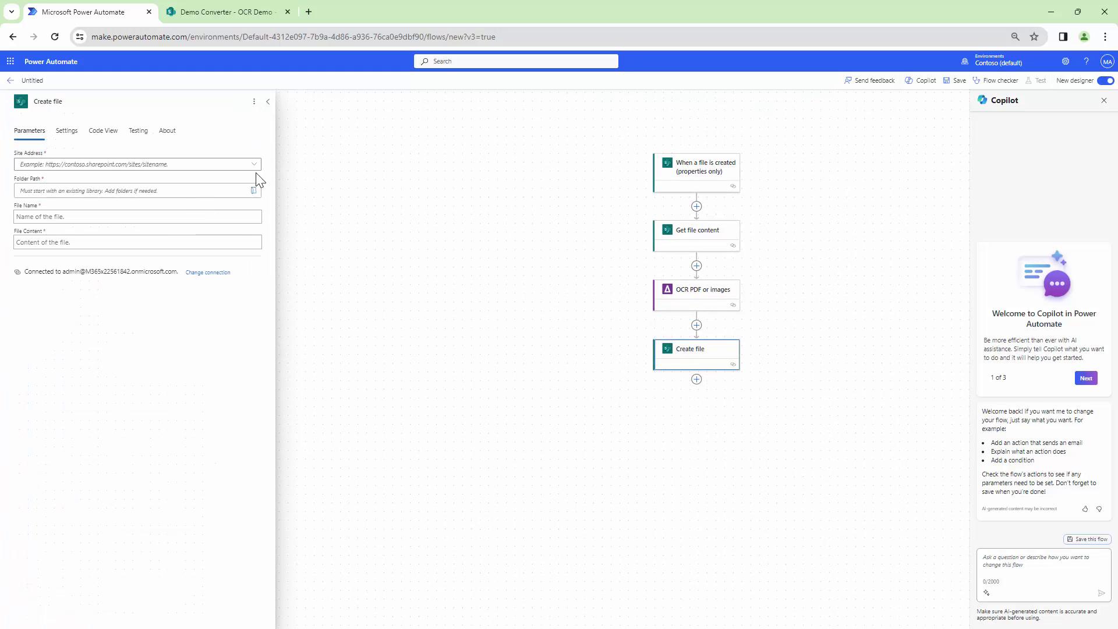
Point Create file at the Demo Converter site's OCRed Files library.
{"action": "left_click", "coordinate": [254, 166]}
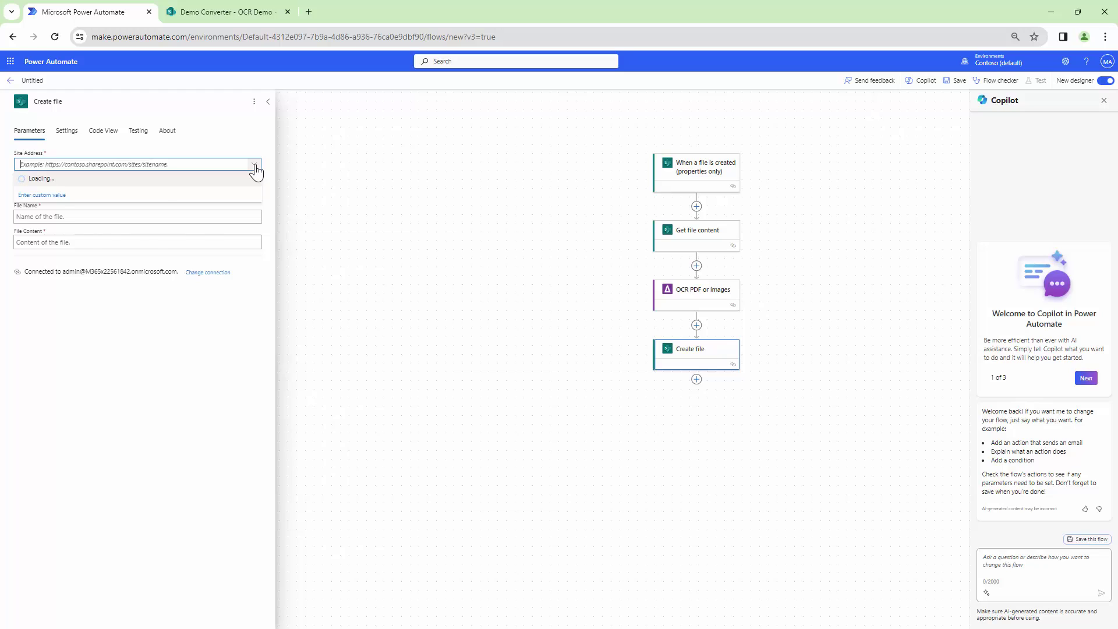
{"action": "left_click", "coordinate": [254, 210]}
{"action": "left_click", "coordinate": [253, 191]}
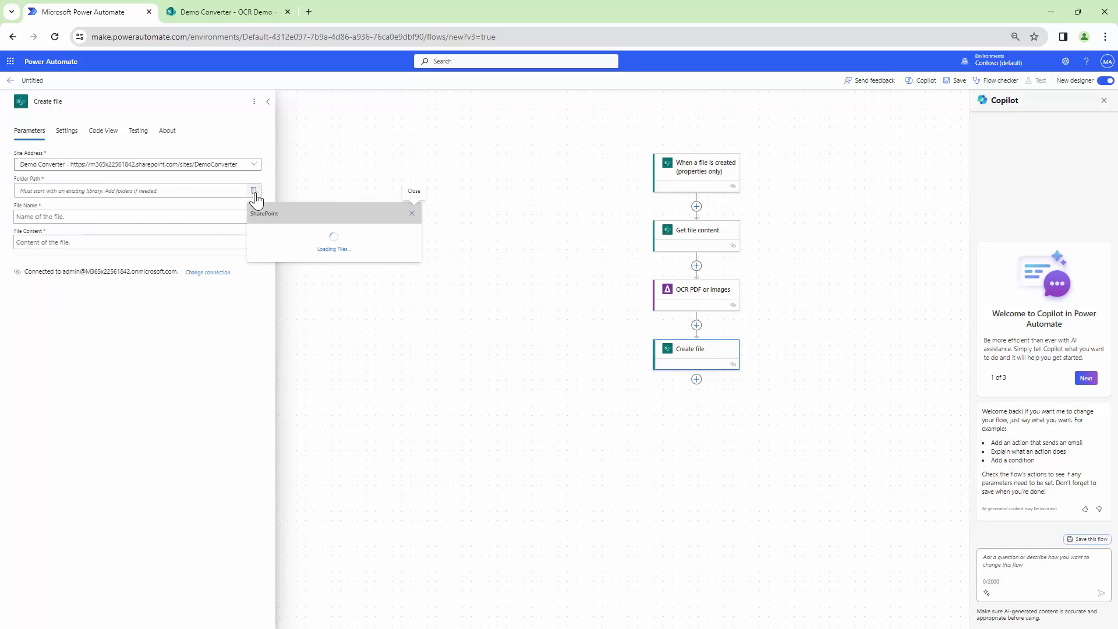
{"action": "left_click", "coordinate": [274, 279]}
Set File Name to 'File name with extension' and File Content to 'Processed file content'.
{"action": "left_click", "coordinate": [155, 215]}
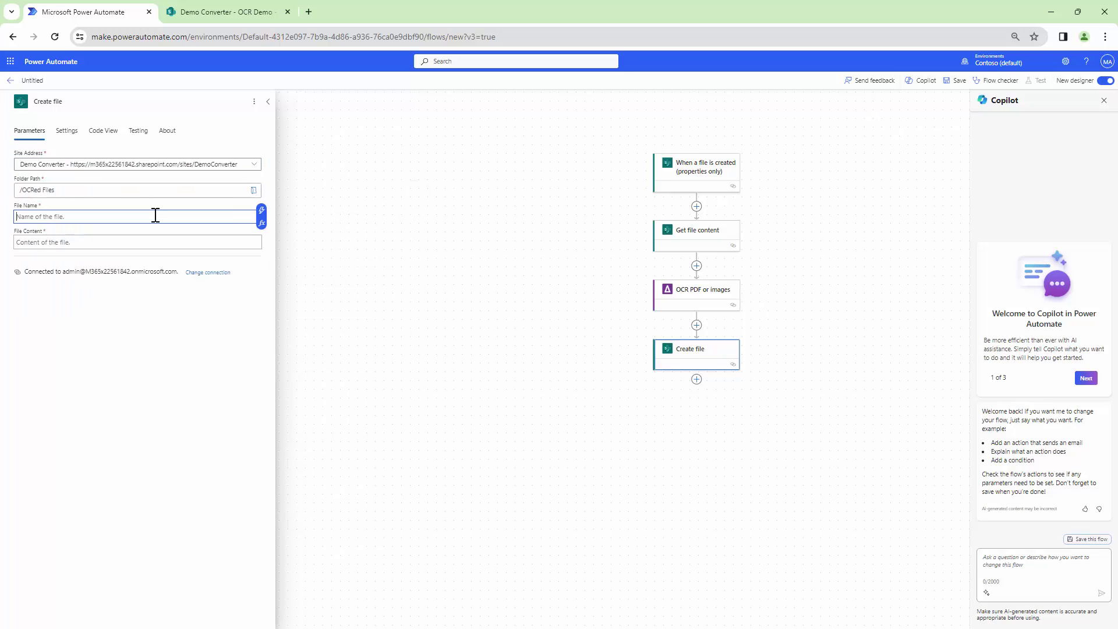
{"action": "left_click", "coordinate": [262, 211]}
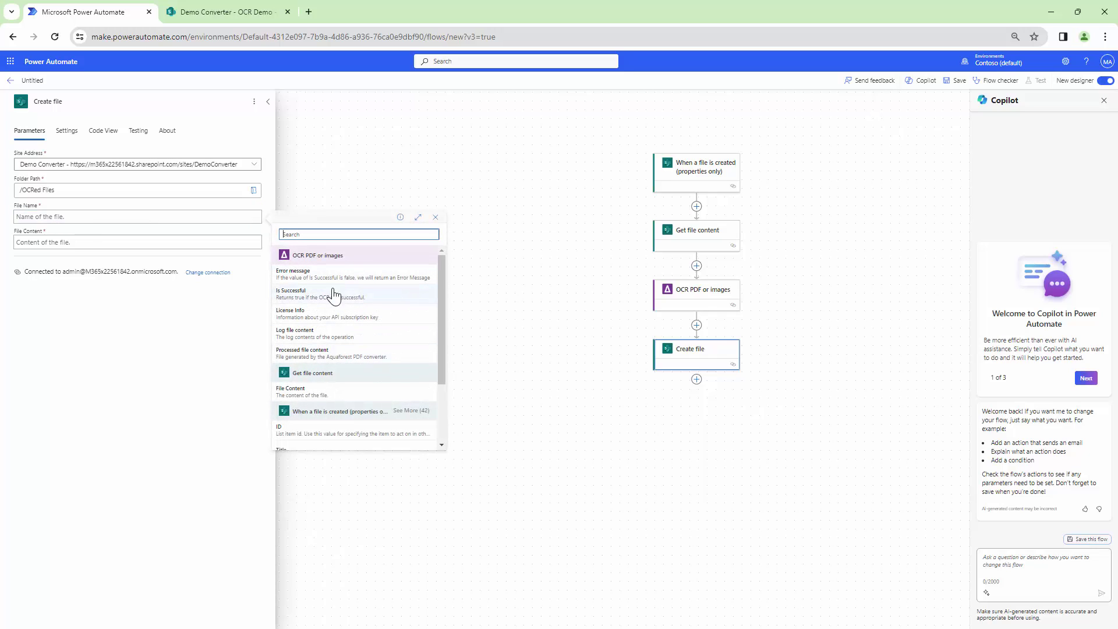
{"action": "left_click", "coordinate": [330, 234]}
{"action": "type", "text": "file"}
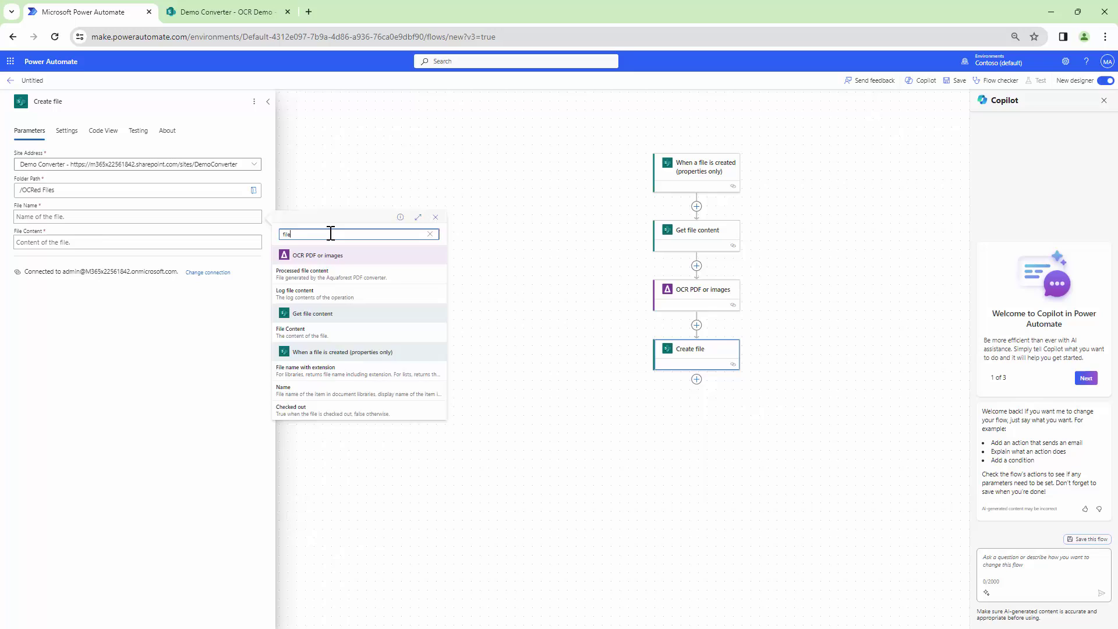
{"action": "left_click", "coordinate": [317, 371]}
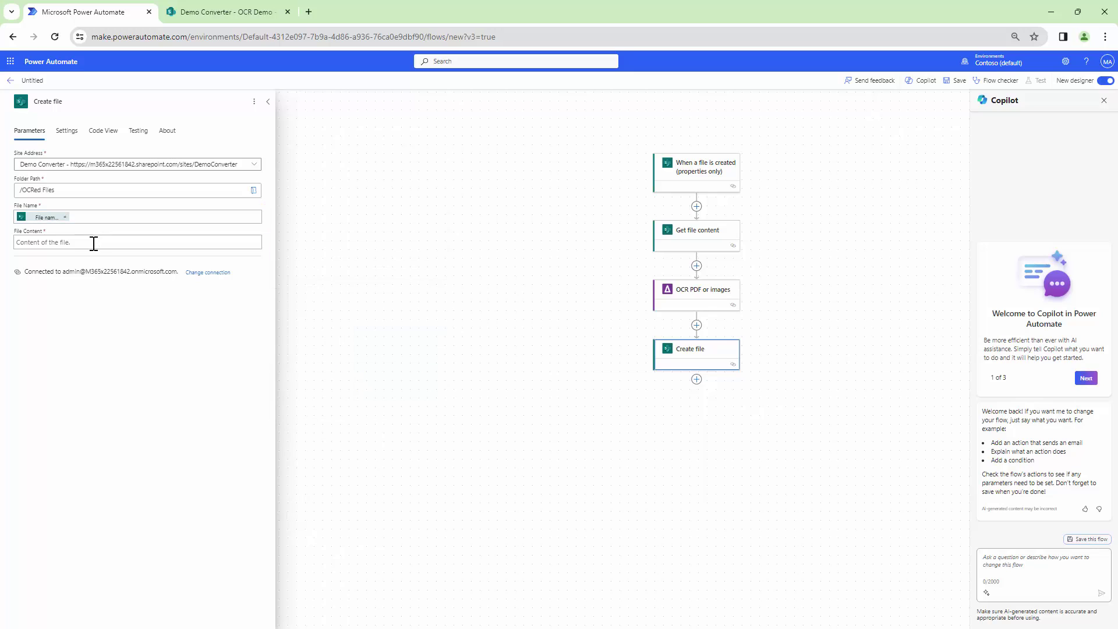
{"action": "left_click", "coordinate": [116, 242]}
{"action": "left_click", "coordinate": [261, 235]}
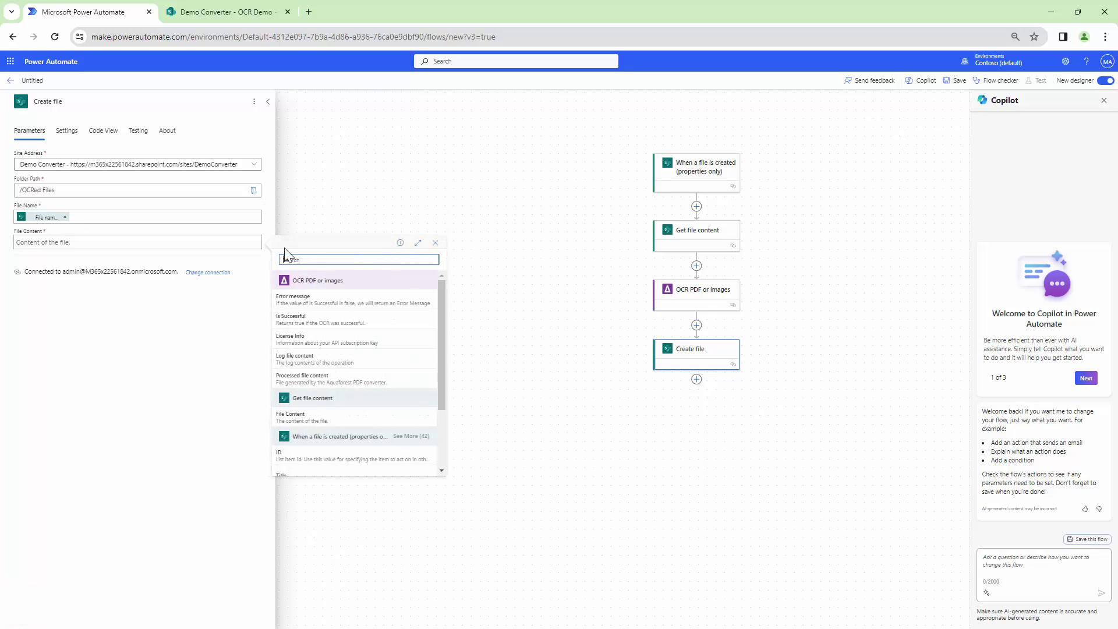
{"action": "left_click", "coordinate": [351, 379]}
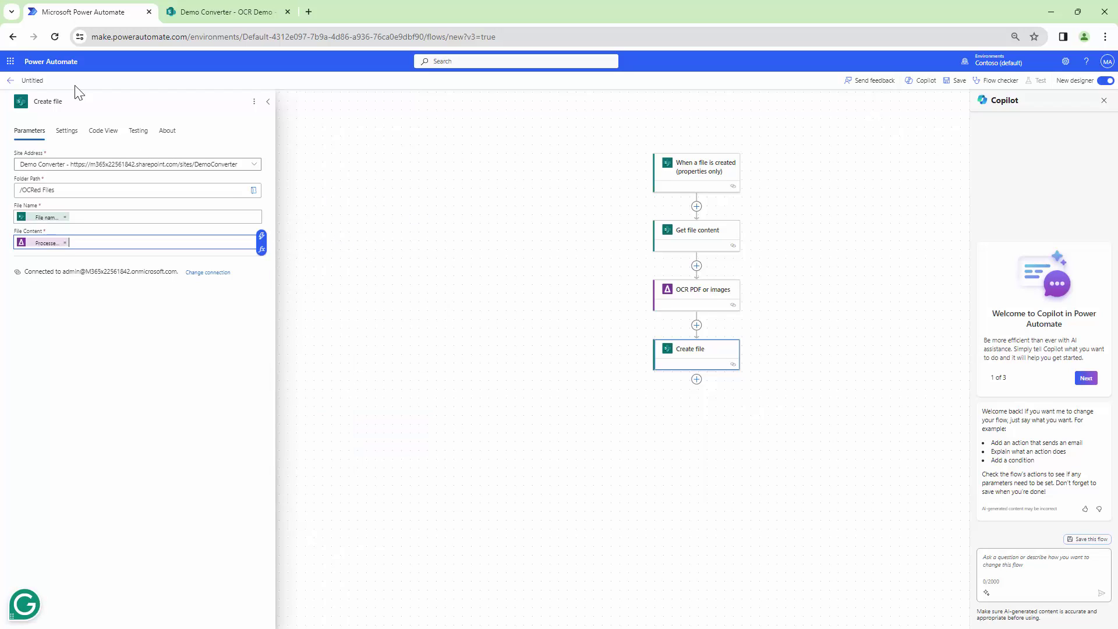
Rename the flow 'Aquaforest OCR Demo' and save it.
{"action": "left_click", "coordinate": [37, 81]}
{"action": "type", "text": "A"}
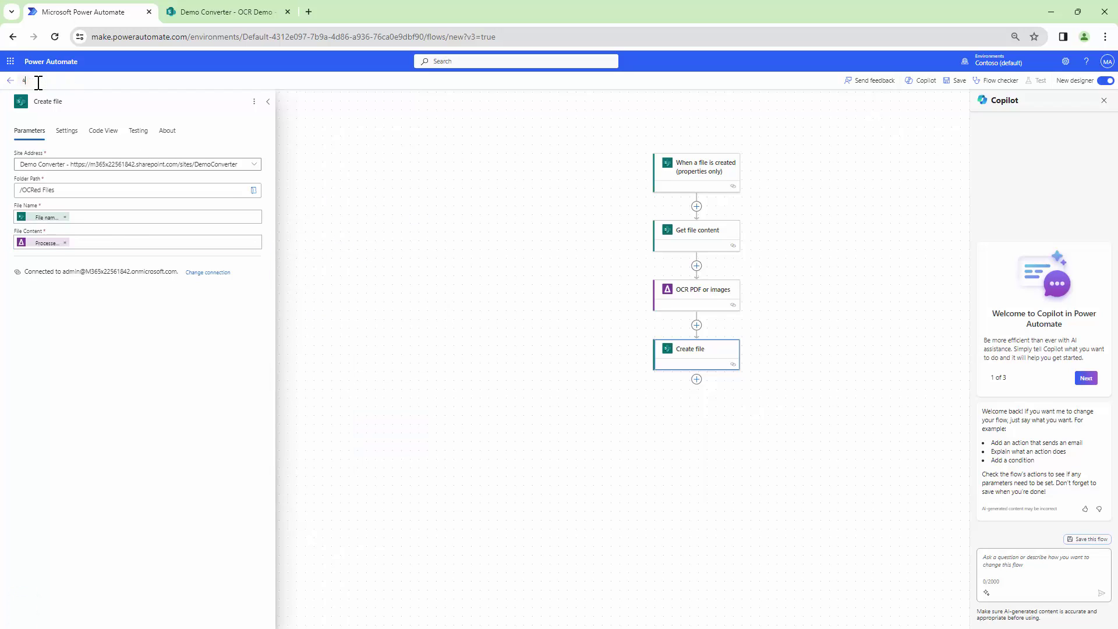
{"action": "type", "text": "quaforest OCR Demo"}
{"action": "key", "text": "ctrl+s"}
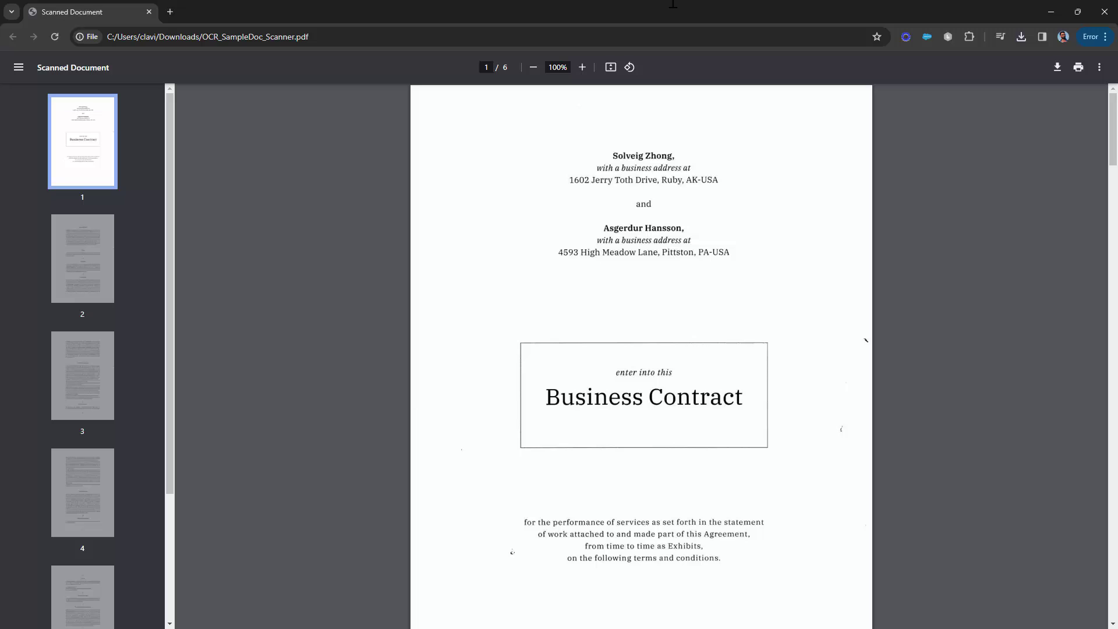
Show 'Scope' has no matches in the scanned PDF, then start a flow test.
{"action": "left_click_drag", "start_coordinate": [1114, 166], "coordinate": [1114, 232]}
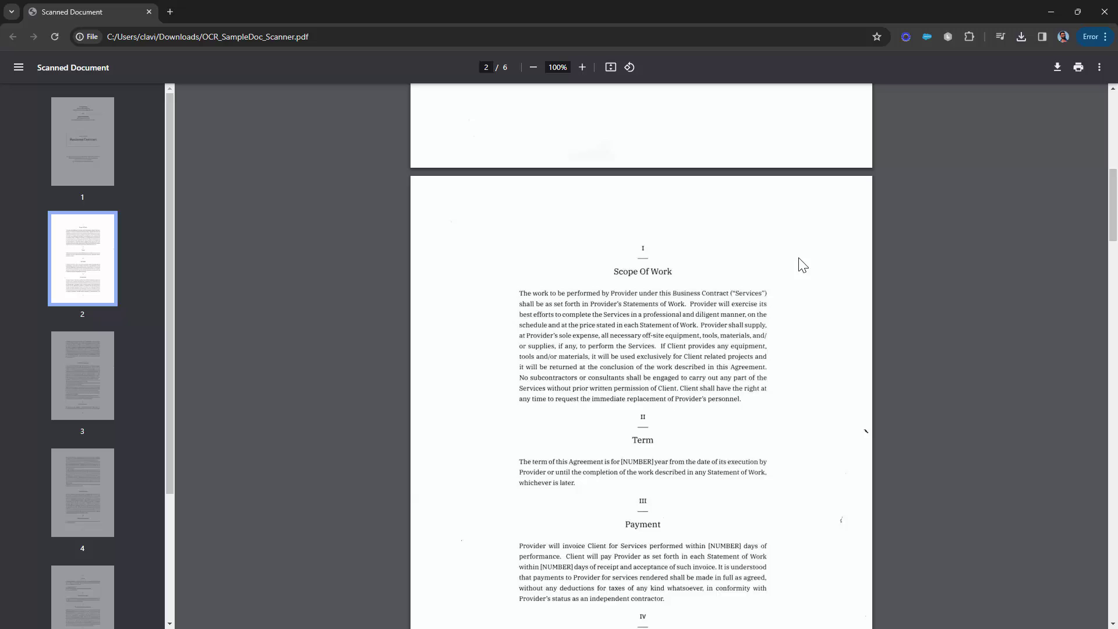
{"action": "key", "text": "ctrl+f"}
{"action": "type", "text": "Scope"}
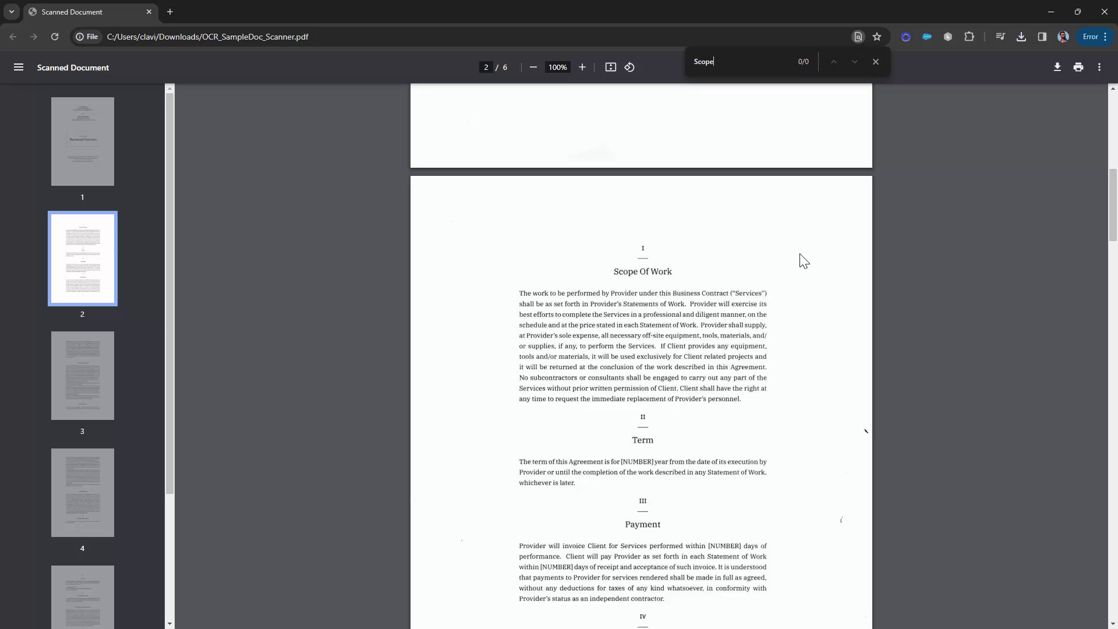
{"action": "left_click", "coordinate": [874, 63]}
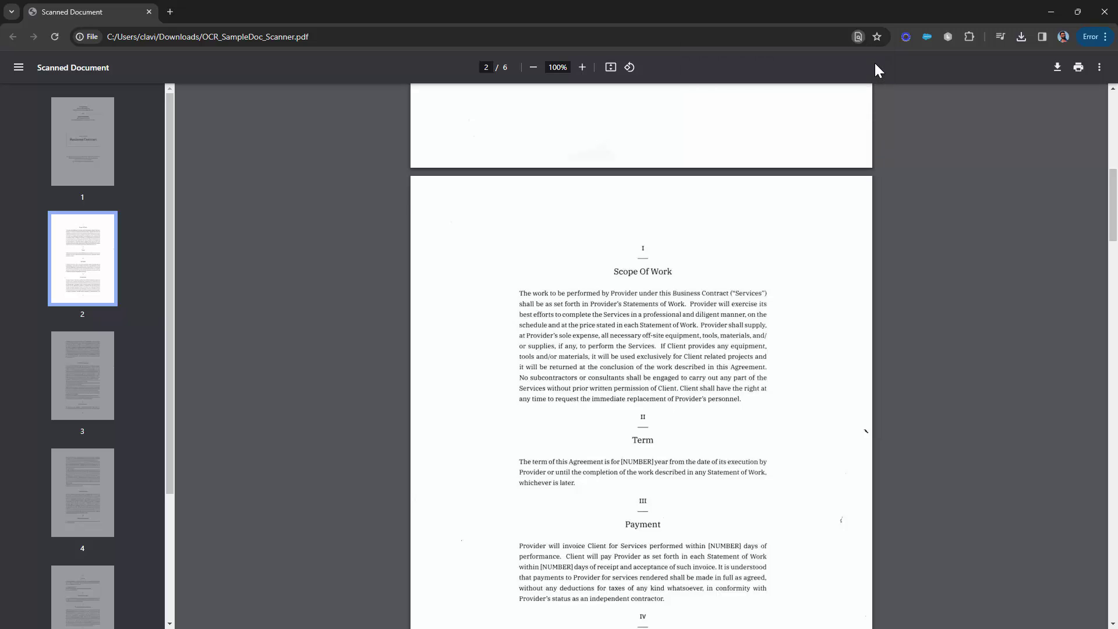
{"action": "left_click", "coordinate": [1053, 14]}
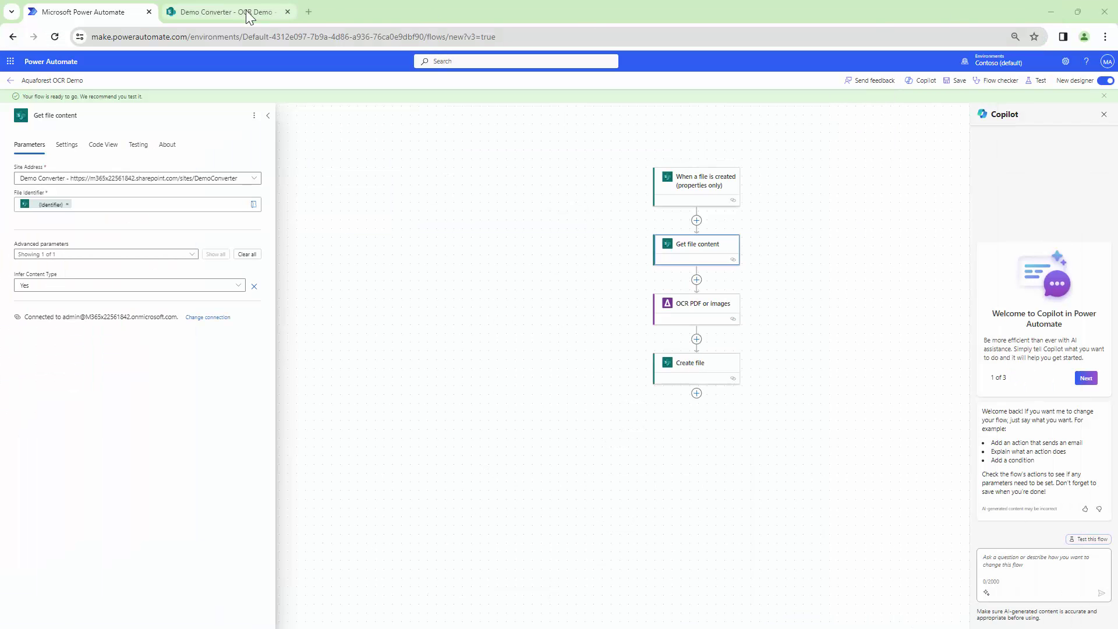
{"action": "left_click", "coordinate": [1036, 85]}
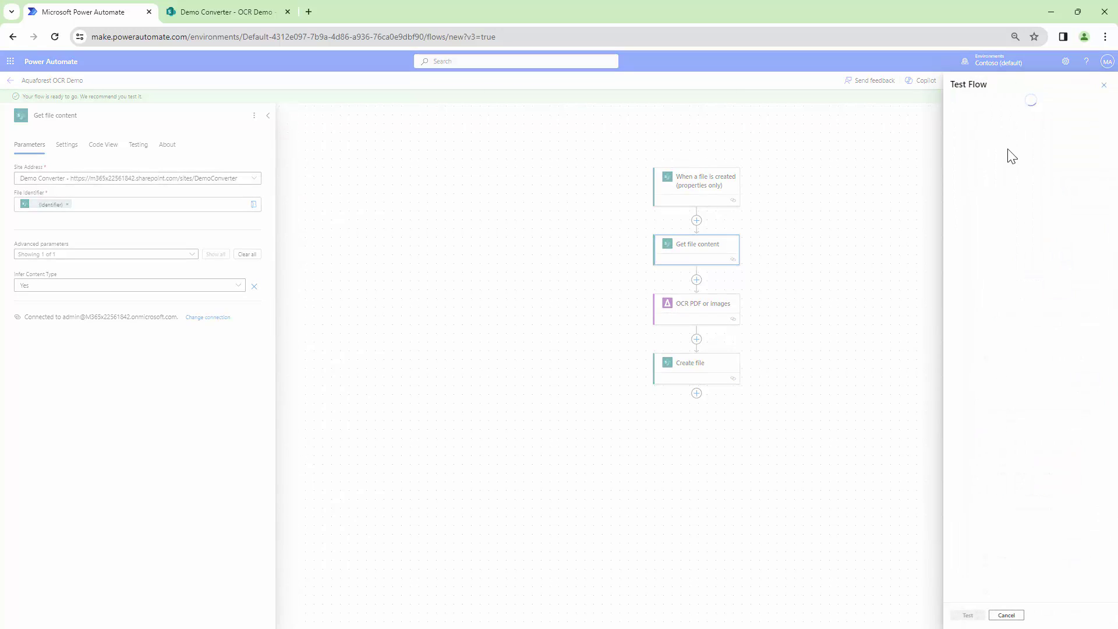
Upload OCR_SampleDoc_Scanner.pdf to the OCR Demo library and check the successful flow run.
{"action": "key", "text": "ctrl+Tab"}
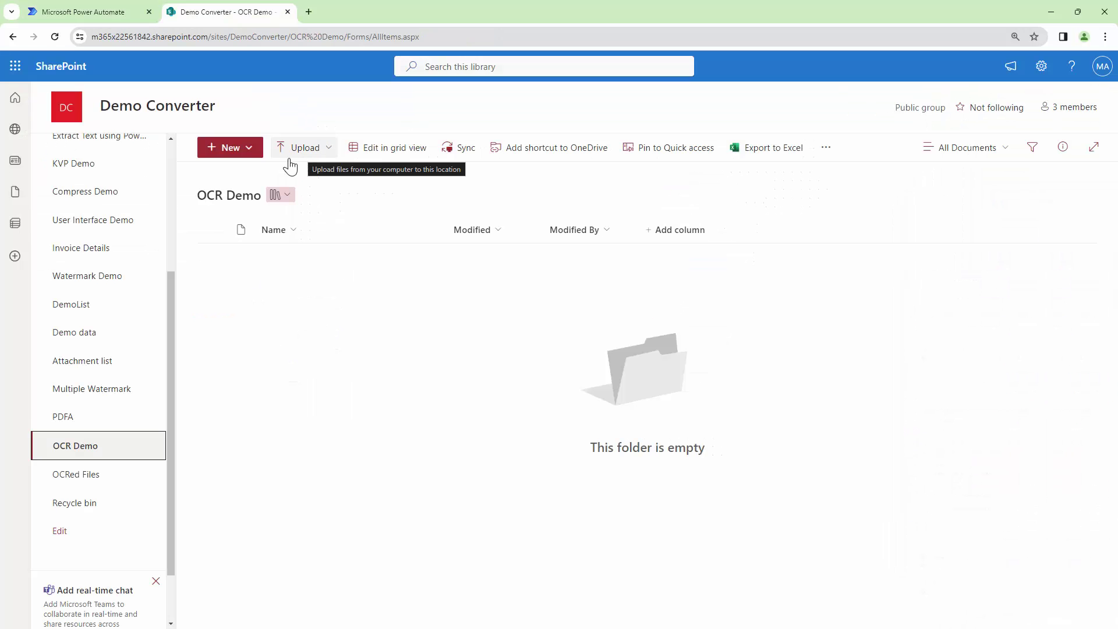
{"action": "left_click", "coordinate": [983, 159]}
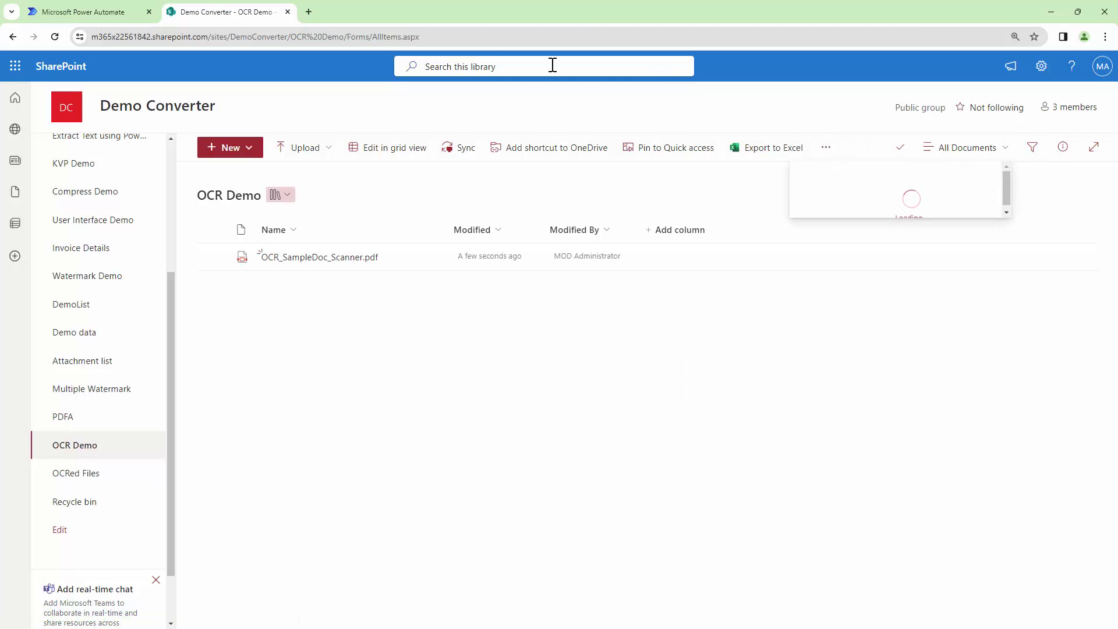
{"action": "left_click", "coordinate": [79, 13]}
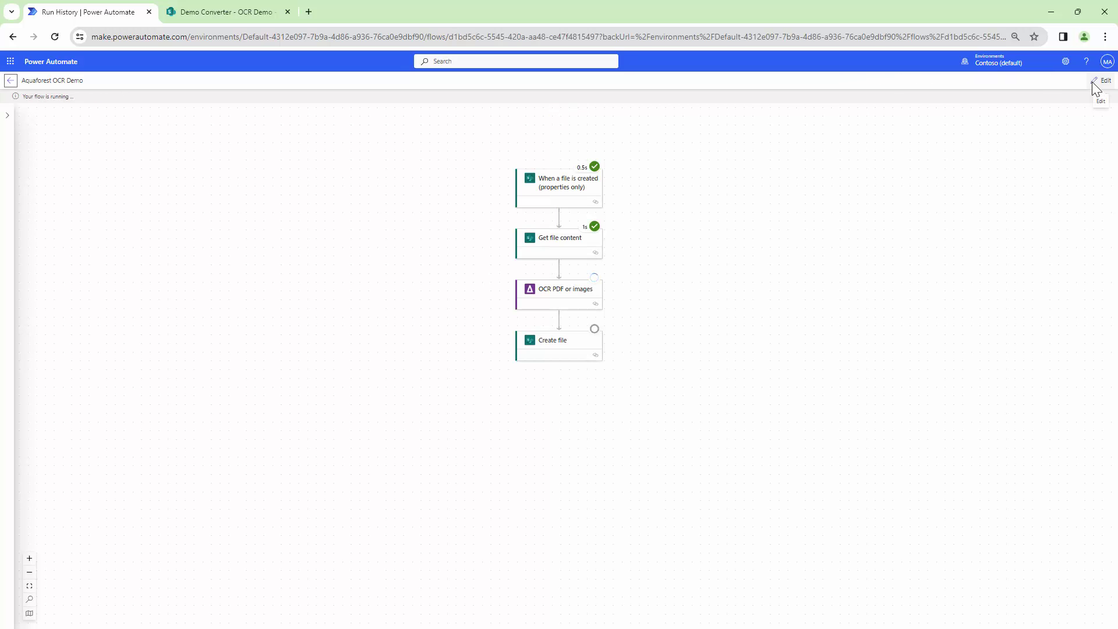
Go to the OCRed Files library and open the actions for OCR_SampleDoc_Scanner.pdf.
{"action": "left_click", "coordinate": [257, 13]}
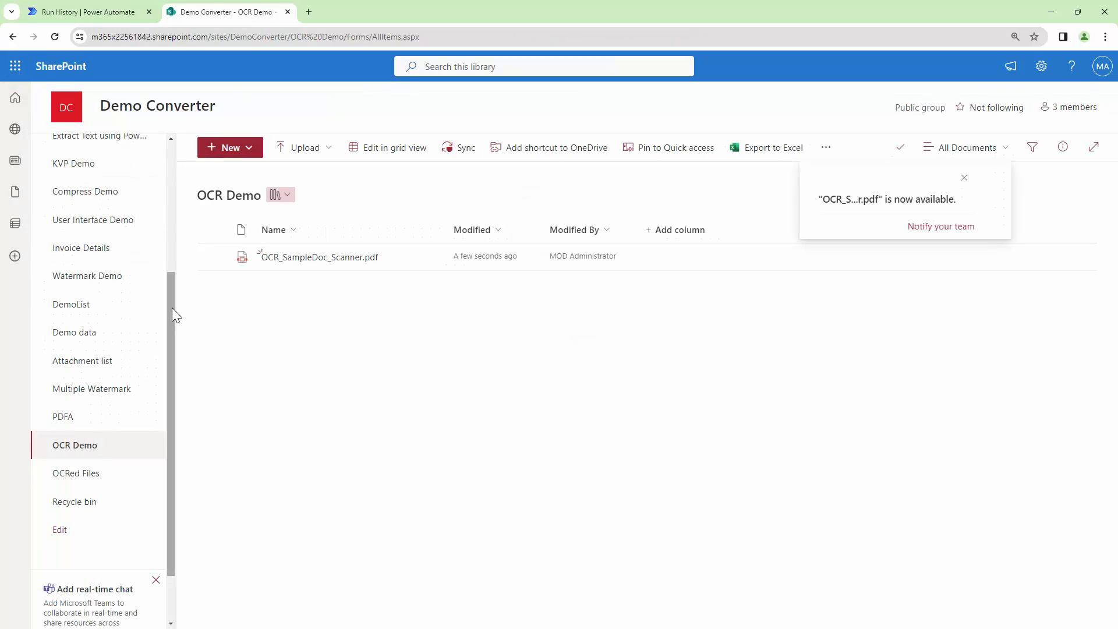
{"action": "mouse_move", "coordinate": [173, 307]}
{"action": "left_mouse_down"}
{"action": "mouse_move", "coordinate": [192, 173]}
{"action": "mouse_move", "coordinate": [172, 312]}
{"action": "left_mouse_up"}
{"action": "left_click", "coordinate": [110, 512]}
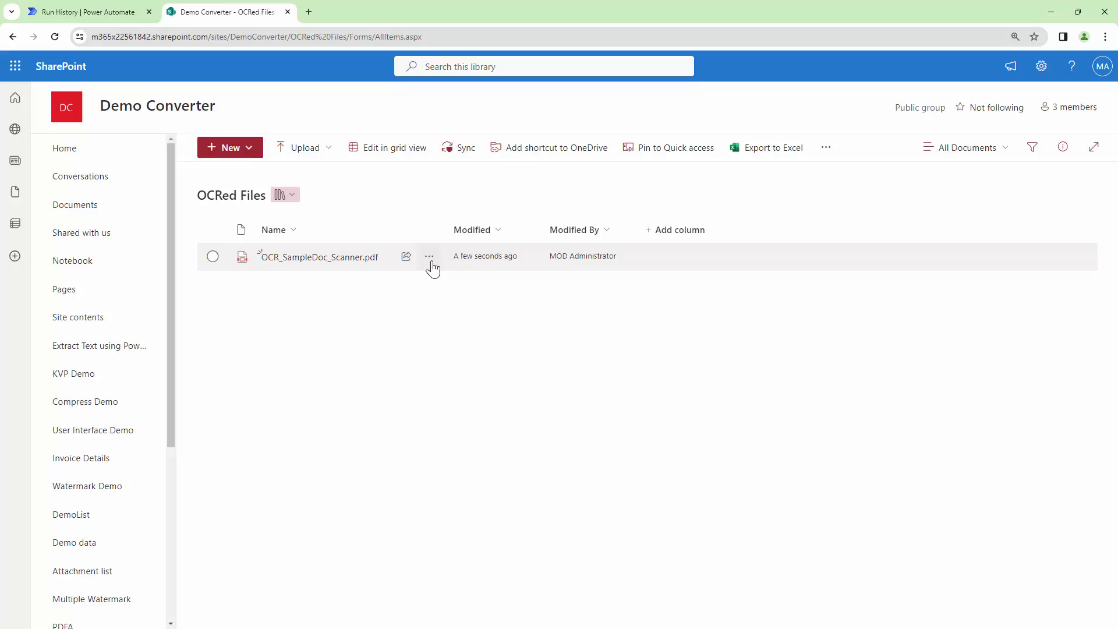
{"action": "left_click", "coordinate": [429, 257]}
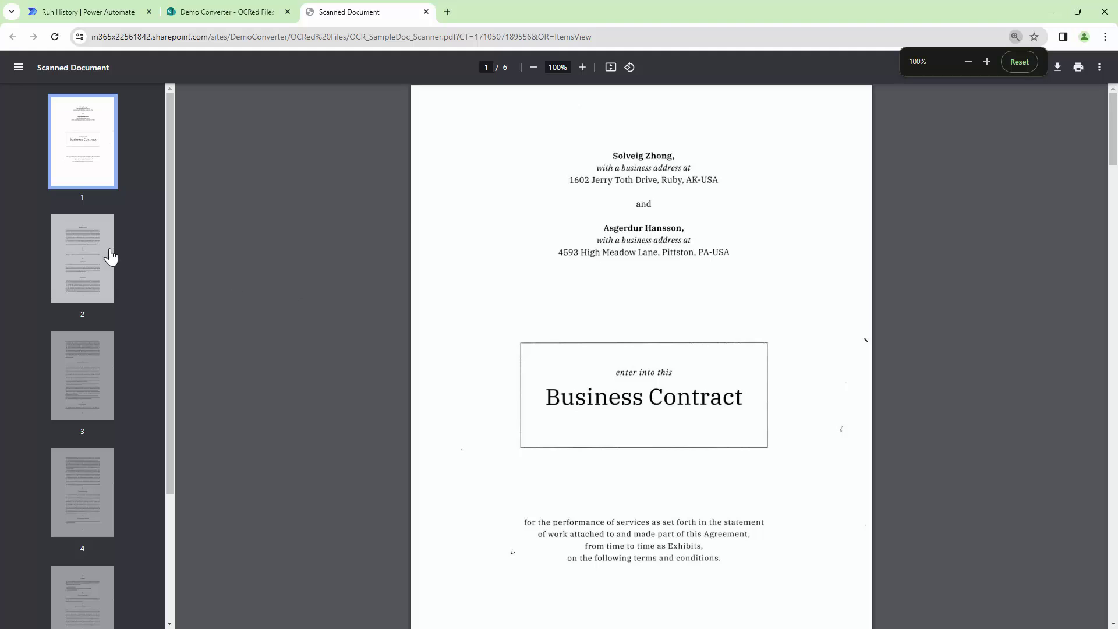
From page 2, search the OCR'd PDF for 'Scope', then 'Term', stepping through its 20 matches.
{"action": "left_click", "coordinate": [108, 258]}
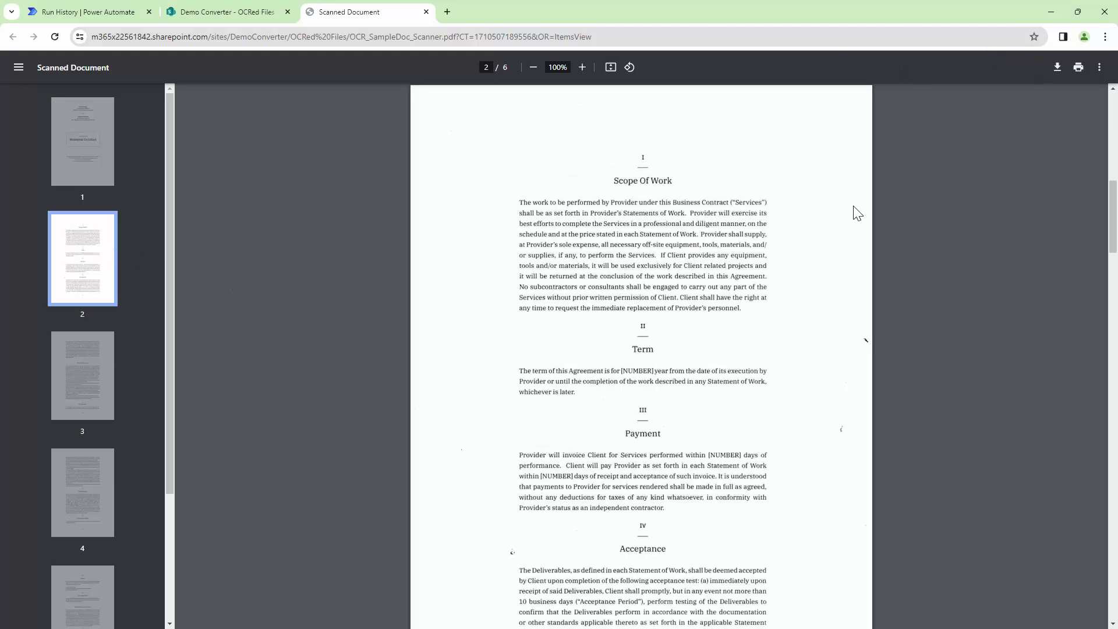
{"action": "key", "text": "ctrl+f"}
{"action": "type", "text": "Scope"}
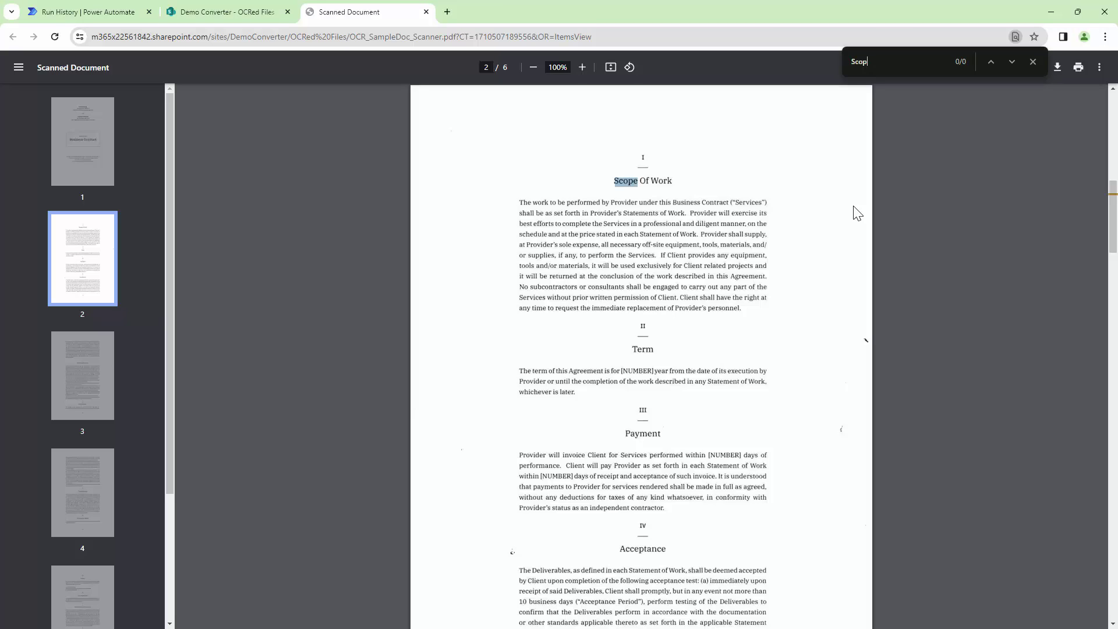
{"action": "key", "text": "BackSpace"}
{"action": "key", "text": "BackSpace"}
{"action": "key", "text": "BackSpace"}
{"action": "key", "text": "BackSpace"}
{"action": "type", "text": "Term"}
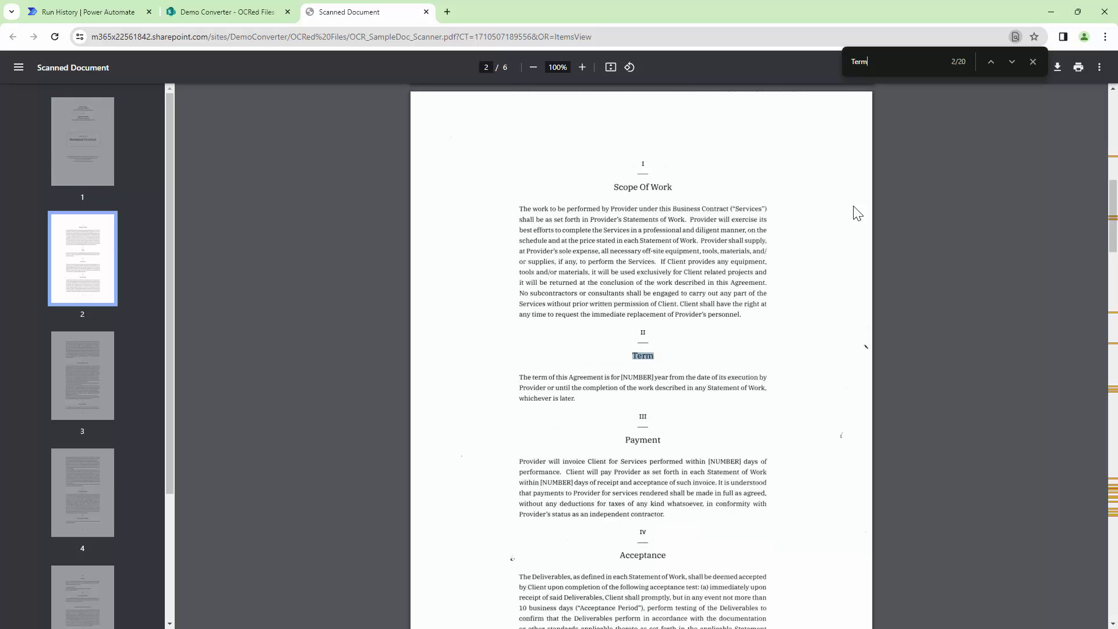
{"action": "key", "text": "Return"}
{"action": "key", "text": "Return"}
{"action": "key", "text": "Return"}
{"action": "key", "text": "Return"}
{"action": "key", "text": "Return"}
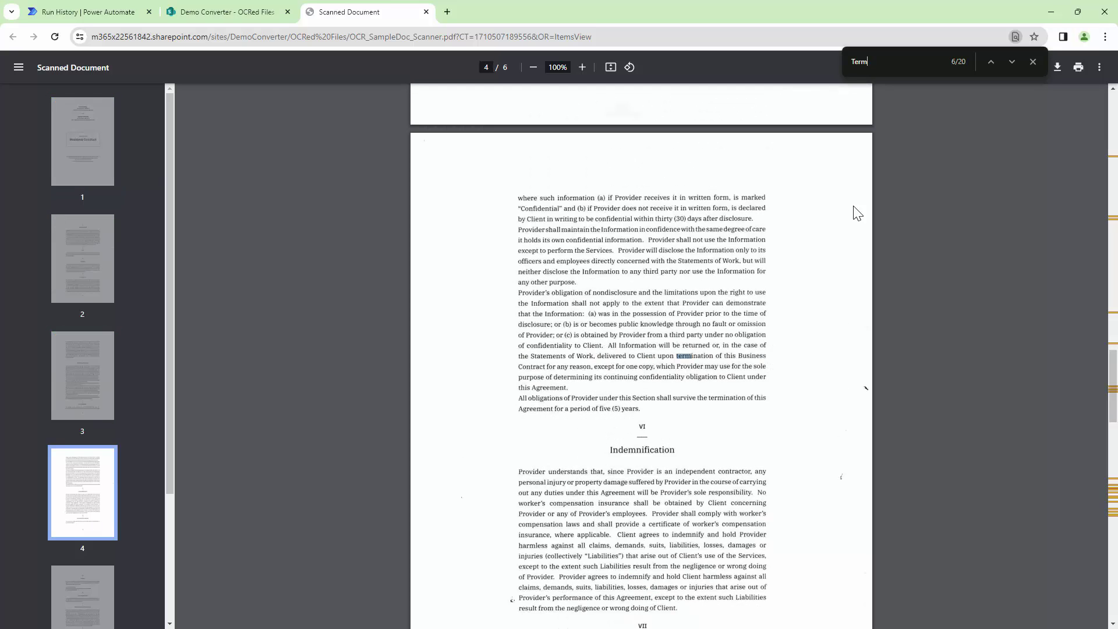